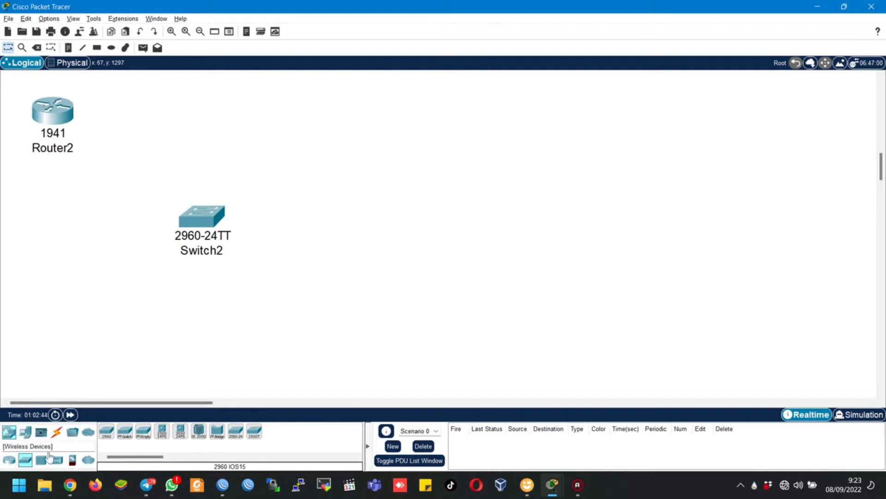
Place two Laptop-PT end devices side by side below the switch, toward the left of the workspace
{"action": "left_click", "coordinate": [25, 432]}
{"action": "left_click_drag", "start_coordinate": [73, 402], "coordinate": [94, 402]}
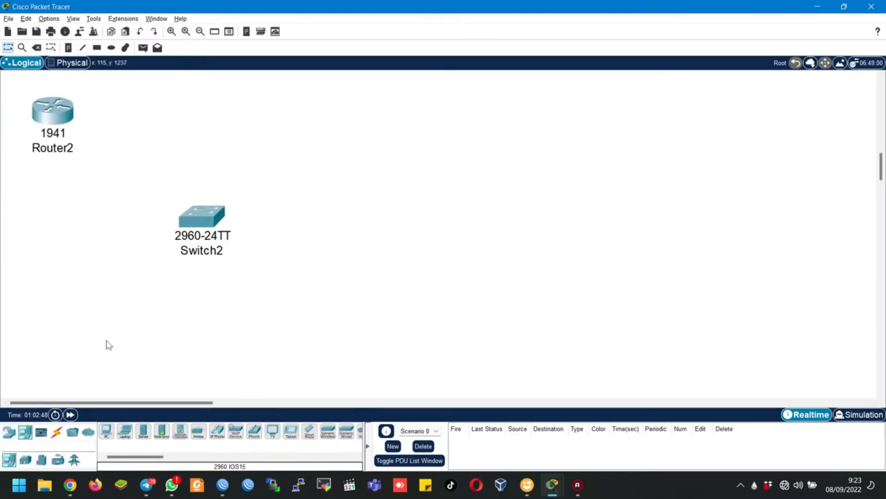
{"action": "scroll", "coordinate": [132, 373], "scroll_direction": "down", "scroll_amount": 1}
{"action": "left_click", "coordinate": [125, 429]}
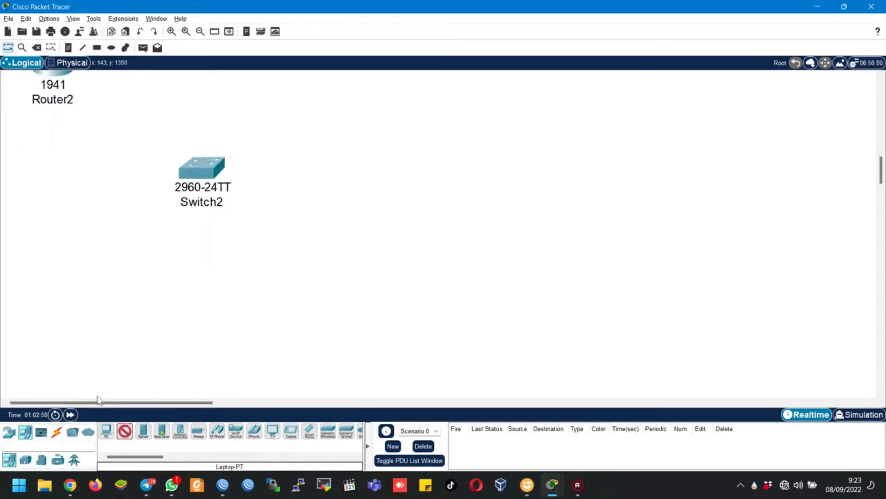
{"action": "left_click", "coordinate": [65, 277]}
{"action": "left_click", "coordinate": [125, 430]}
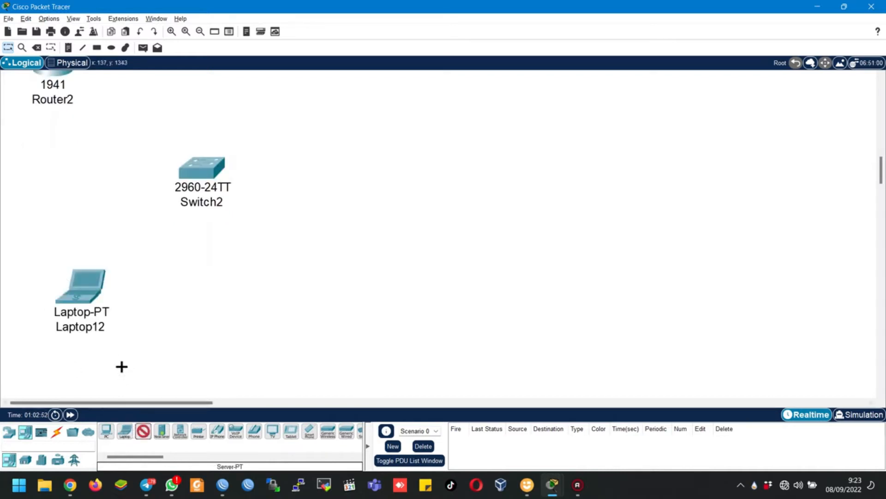
{"action": "left_click", "coordinate": [157, 293]}
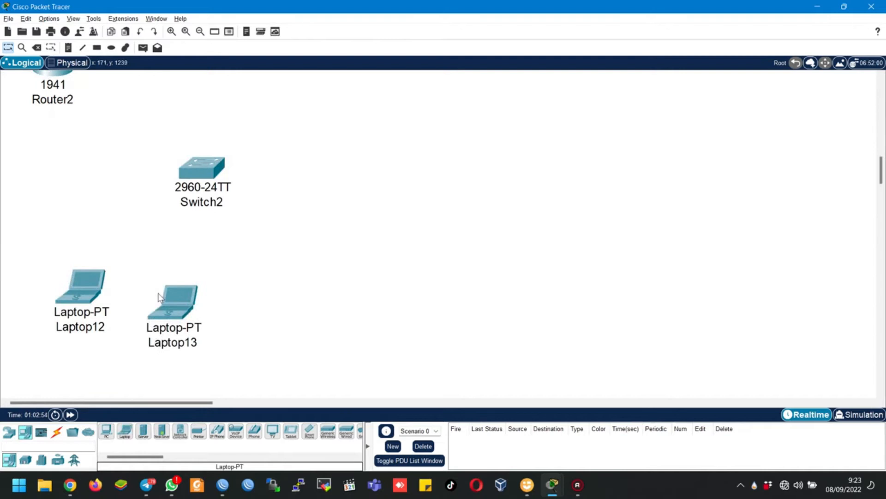
Place two more Laptop-PT devices diagonally below and to the right of the switch
{"action": "left_click", "coordinate": [125, 430]}
{"action": "left_click", "coordinate": [306, 289]}
{"action": "left_click", "coordinate": [106, 431]}
{"action": "left_click", "coordinate": [125, 431]}
{"action": "left_click", "coordinate": [386, 245]}
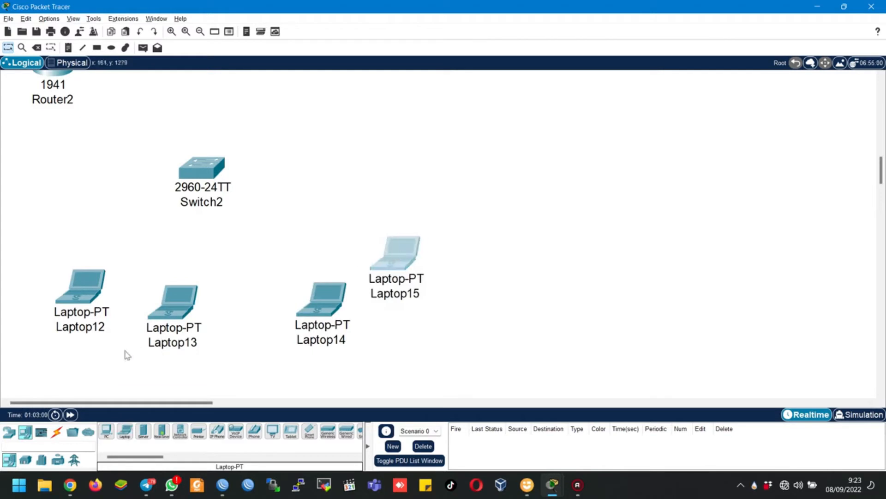
Stack two more Laptop-PT devices to the right of the switch and adjust the spacing of Laptop15, Laptop16 and Laptop17
{"action": "left_click", "coordinate": [125, 430]}
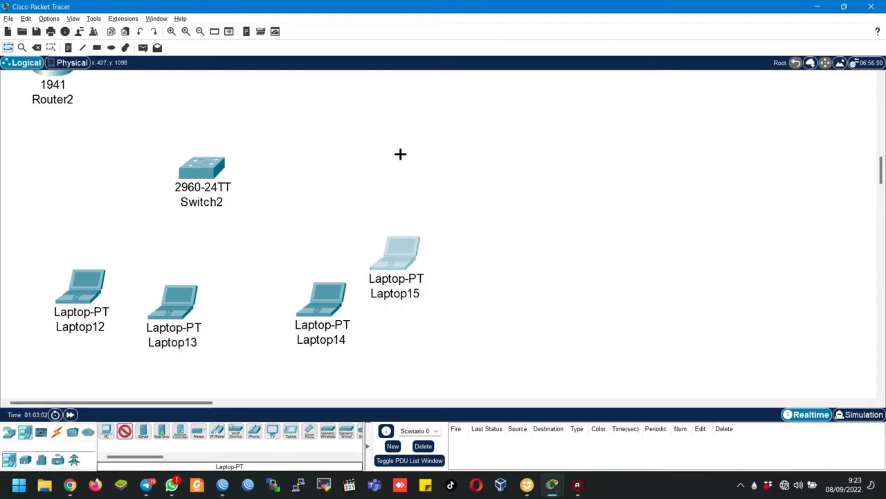
{"action": "left_click", "coordinate": [413, 148]}
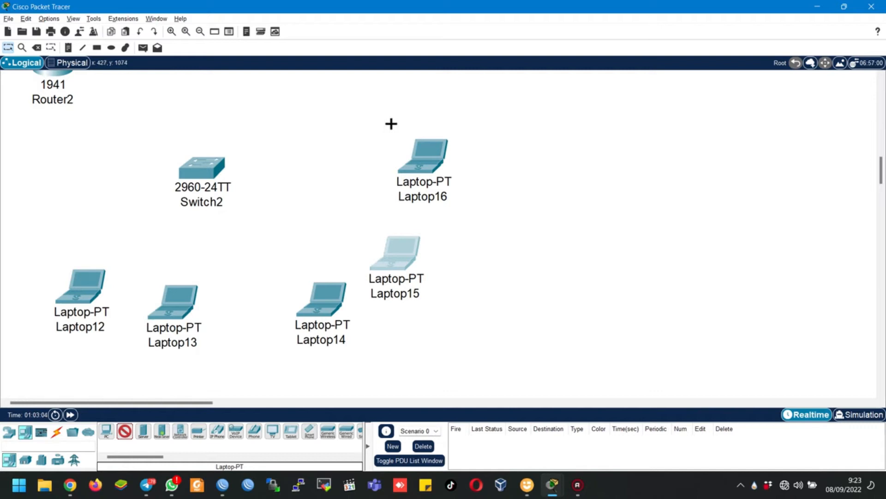
{"action": "left_click", "coordinate": [454, 99]}
{"action": "left_click_drag", "start_coordinate": [454, 99], "coordinate": [431, 87]}
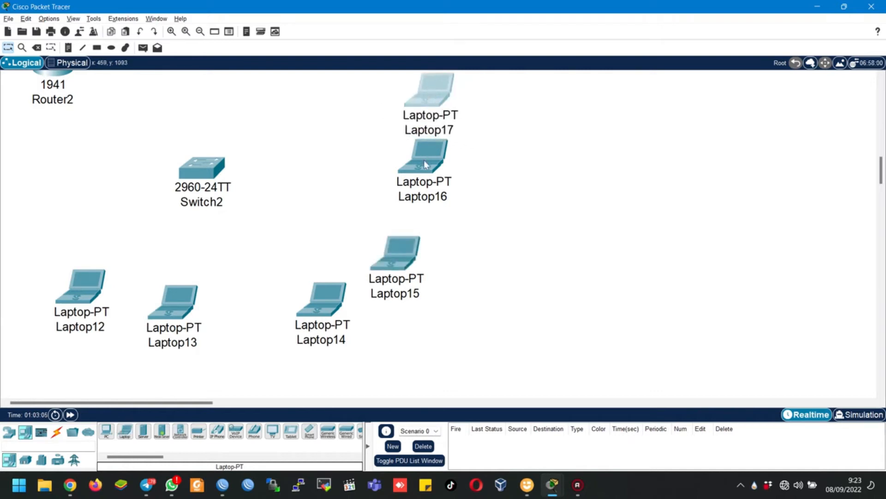
{"action": "left_click_drag", "start_coordinate": [424, 163], "coordinate": [425, 172]}
{"action": "left_click_drag", "start_coordinate": [396, 256], "coordinate": [391, 267]}
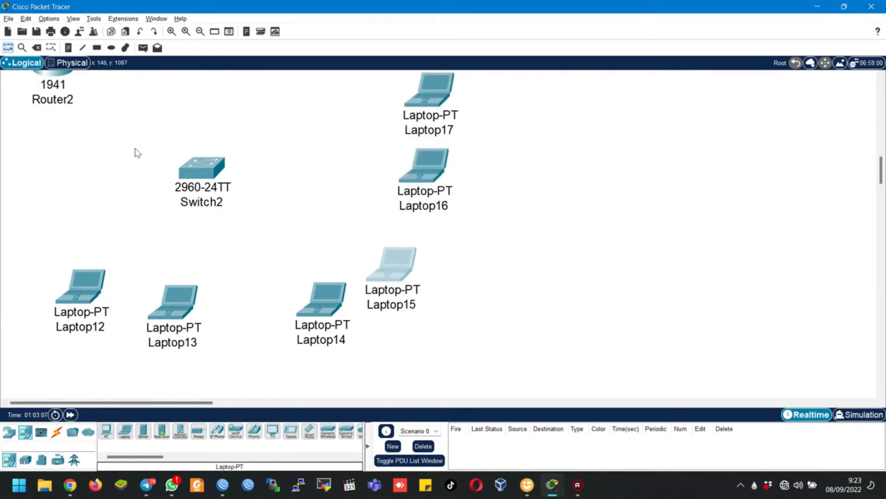
Draw unfilled black-outlined rectangles around each of the three laptop pairs
{"action": "left_click", "coordinate": [97, 48]}
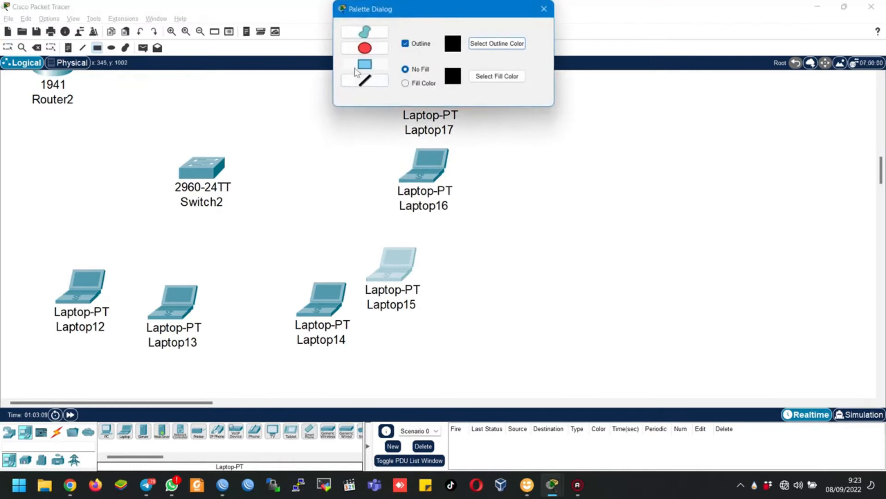
{"action": "mouse_move", "coordinate": [29, 254]}
{"action": "left_mouse_down"}
{"action": "mouse_move", "coordinate": [129, 331]}
{"action": "mouse_move", "coordinate": [228, 369]}
{"action": "left_mouse_up"}
{"action": "mouse_move", "coordinate": [266, 242]}
{"action": "left_mouse_down"}
{"action": "mouse_move", "coordinate": [447, 352]}
{"action": "mouse_move", "coordinate": [460, 369]}
{"action": "left_mouse_up"}
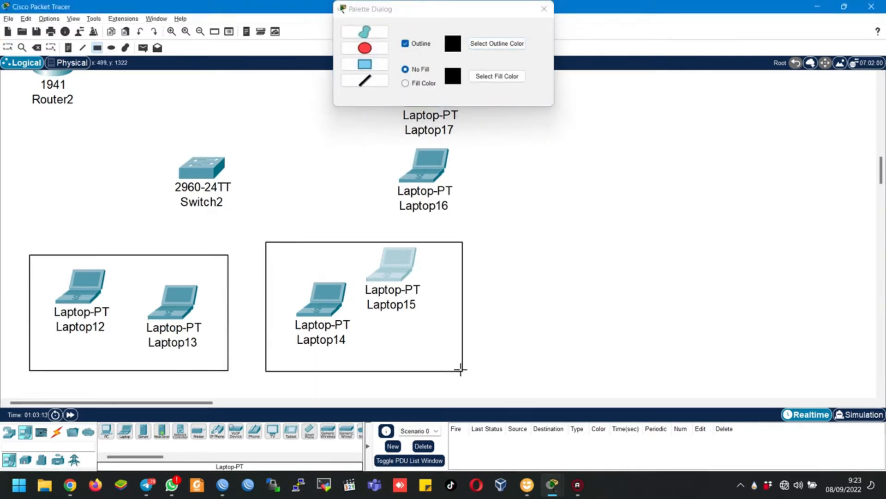
{"action": "scroll", "coordinate": [523, 279], "scroll_direction": "up", "scroll_amount": 3}
{"action": "mouse_move", "coordinate": [335, 167]}
{"action": "left_mouse_down"}
{"action": "mouse_move", "coordinate": [511, 301]}
{"action": "mouse_move", "coordinate": [515, 314]}
{"action": "left_mouse_up"}
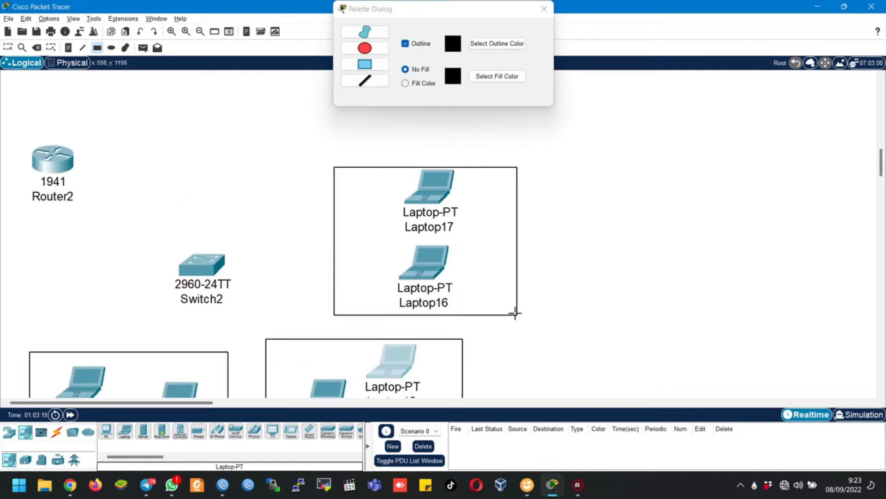
{"action": "left_click", "coordinate": [544, 9]}
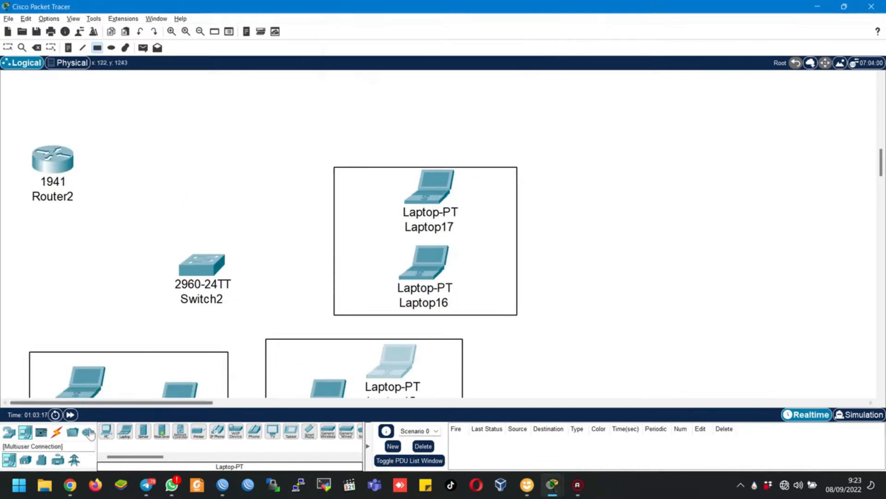
Connect Router2's GigabitEthernet0/0 to Switch2's FastEthernet0/1 with a Copper Cross-Over cable
{"action": "left_click", "coordinate": [57, 431]}
{"action": "left_click", "coordinate": [162, 431]}
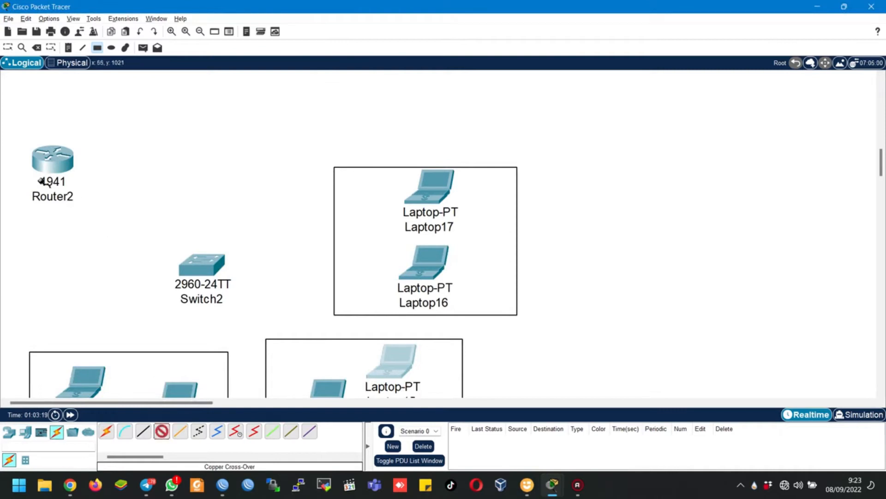
{"action": "left_click", "coordinate": [49, 188]}
{"action": "left_click", "coordinate": [80, 212]}
{"action": "left_click", "coordinate": [201, 266]}
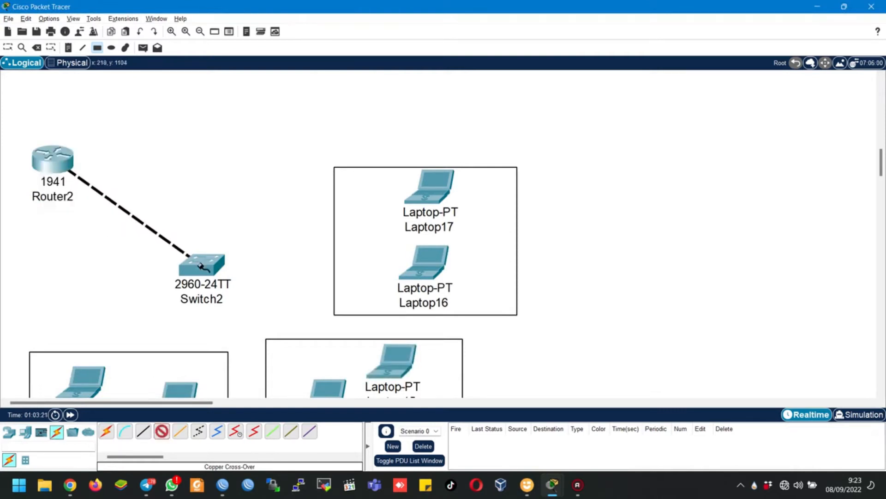
{"action": "left_click", "coordinate": [201, 266]}
{"action": "left_click", "coordinate": [244, 28]}
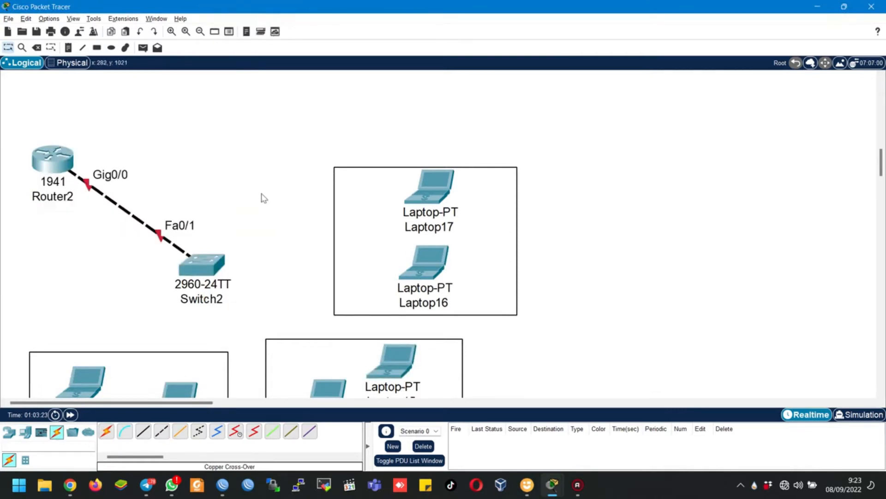
Move the switch end of the router cable to Switch2's GigabitEthernet0/1 port
{"action": "scroll", "coordinate": [261, 194], "scroll_direction": "down", "scroll_amount": 1}
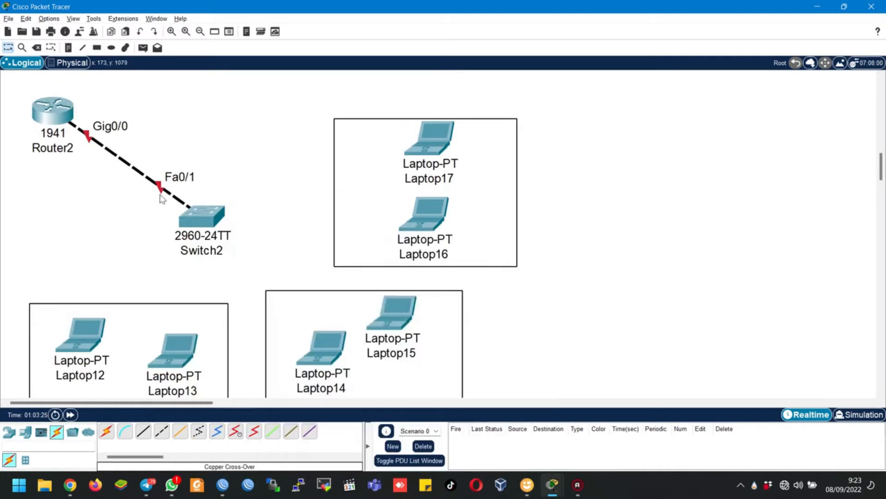
{"action": "left_click", "coordinate": [160, 189]}
{"action": "left_click", "coordinate": [193, 213]}
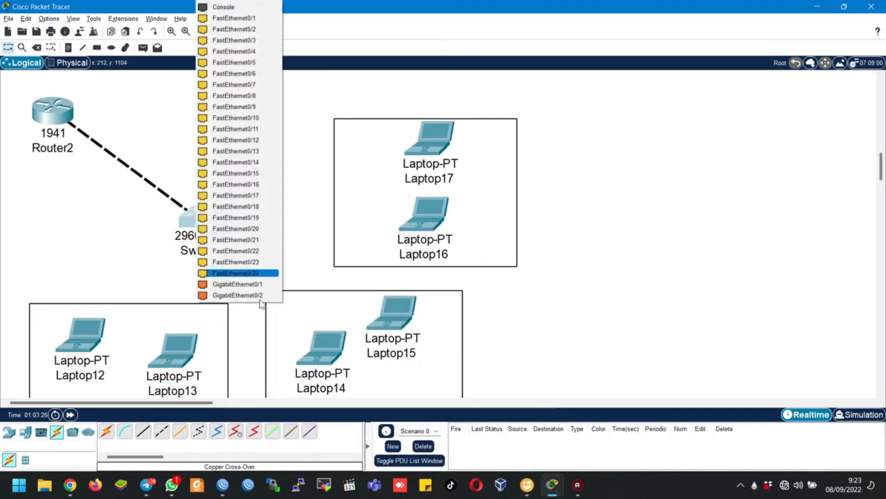
{"action": "left_click", "coordinate": [262, 284]}
{"action": "left_click_drag", "start_coordinate": [157, 159], "coordinate": [208, 191]}
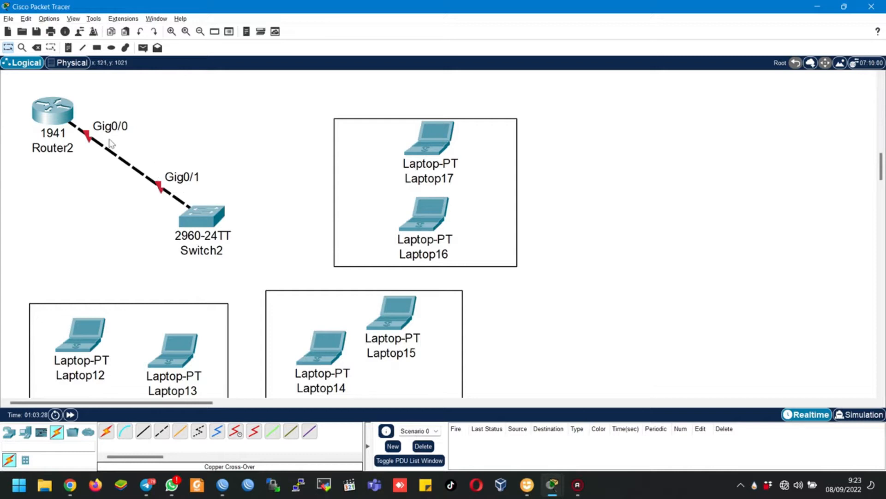
{"action": "left_click_drag", "start_coordinate": [87, 118], "coordinate": [149, 147]}
Open Switch2's command line interface and widen its window beside the topology
{"action": "left_click", "coordinate": [202, 215]}
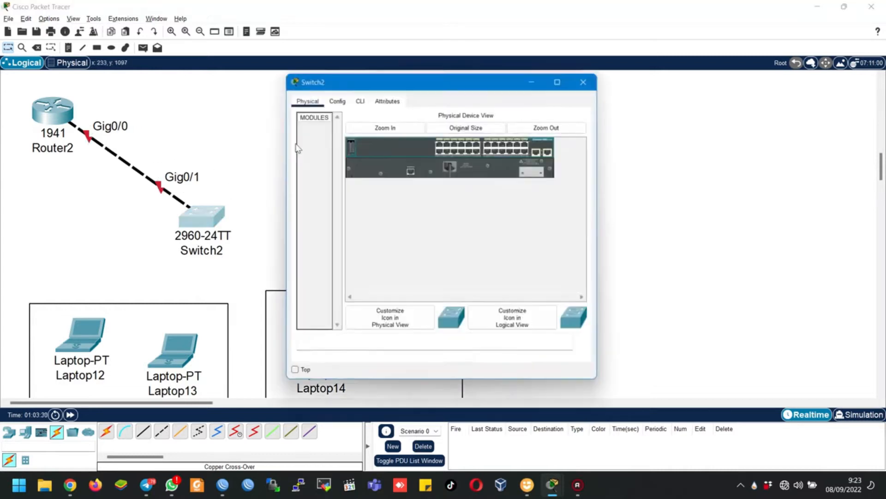
{"action": "left_click", "coordinate": [360, 96]}
{"action": "left_click_drag", "start_coordinate": [416, 76], "coordinate": [564, 46]}
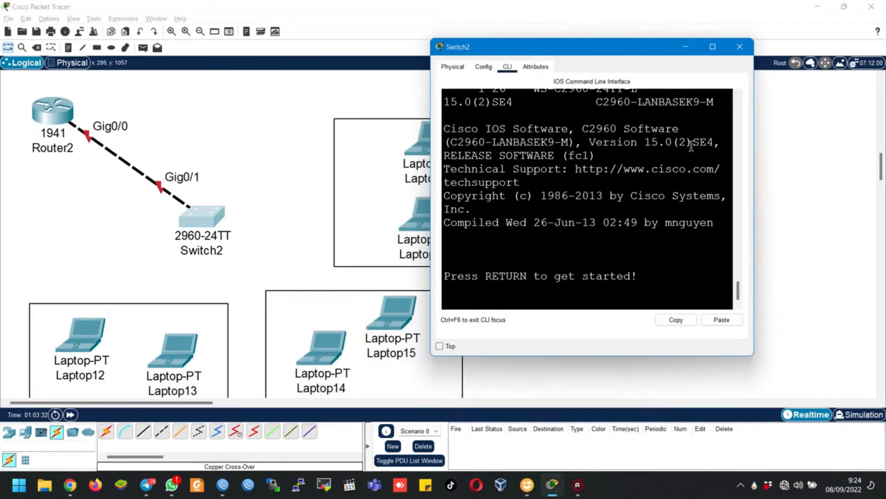
{"action": "left_click_drag", "start_coordinate": [756, 165], "coordinate": [846, 166]}
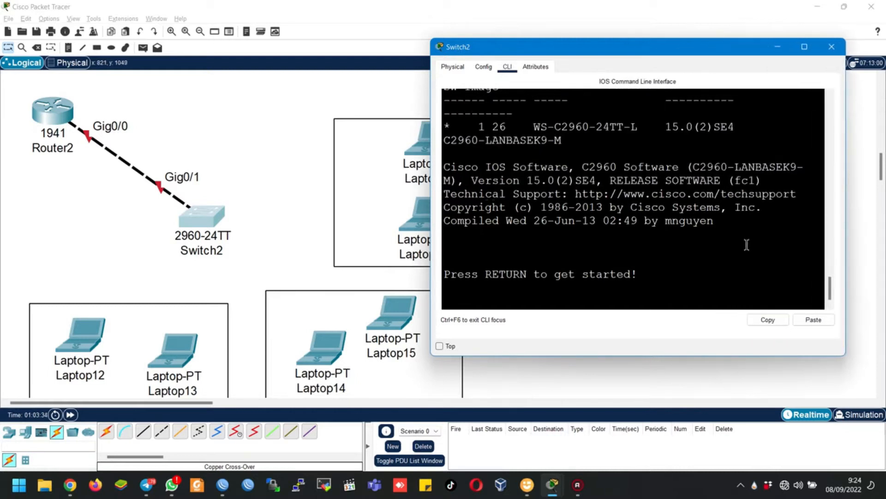
Enter global configuration mode on Switch2 and set its hostname to SW-VLAN
{"action": "key", "text": "Return"}
{"action": "type", "text": "en"}
{"action": "key", "text": "Return"}
{"action": "type", "text": "conf t"}
{"action": "key", "text": "Return"}
{"action": "type", "text": "hostnam"}
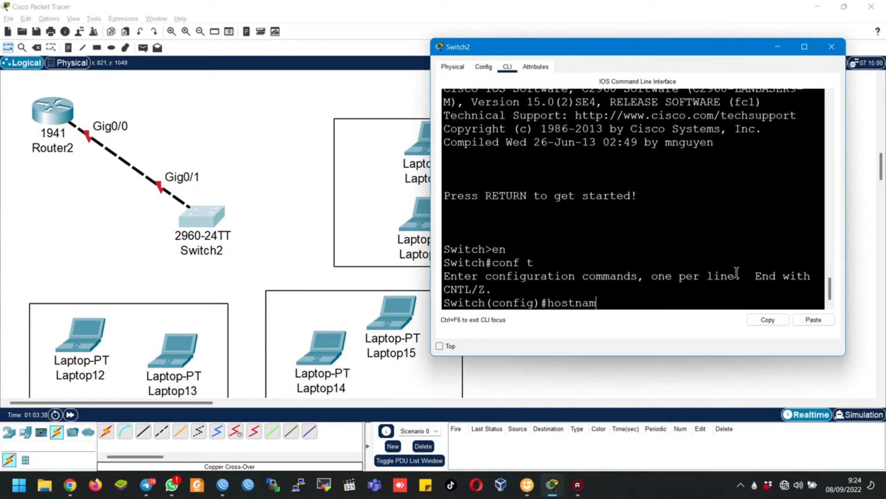
{"action": "type", "text": "e SWW"}
{"action": "type", "text": "VLAN"}
{"action": "key", "text": "Return"}
Create VLAN 10 on the switch, name it REGU_A, and return to global configuration
{"action": "type", "text": "vlan 10"}
{"action": "key", "text": "Return"}
{"action": "type", "text": "name re"}
{"action": "key", "text": "BackSpace"}
{"action": "key", "text": "BackSpace"}
{"action": "type", "text": "REGU "}
{"action": "type", "text": "A"}
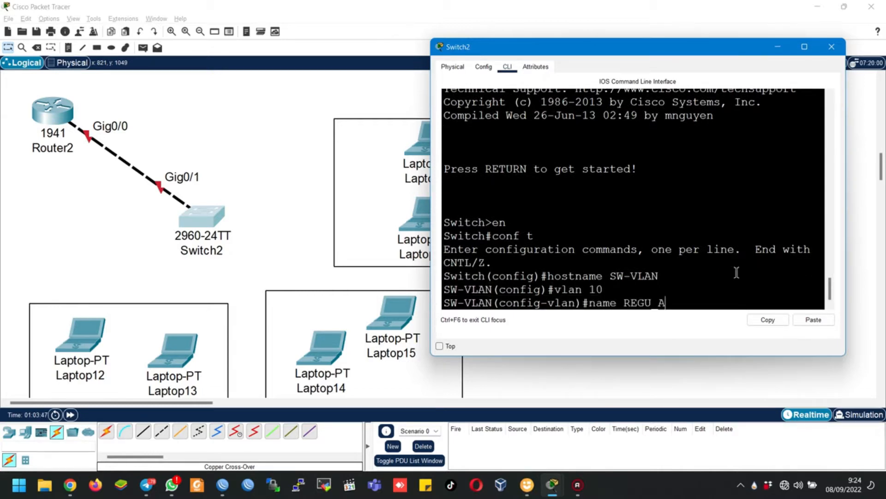
{"action": "key", "text": "Return"}
{"action": "type", "text": "exit"}
{"action": "key", "text": "Return"}
Create VLAN 20 on the switch, name it REGU_B, and return to global configuration
{"action": "type", "text": "vlan 20"}
{"action": "key", "text": "Return"}
{"action": "type", "text": "name REGU_B"}
{"action": "key", "text": "Return"}
{"action": "type", "text": "exi"}
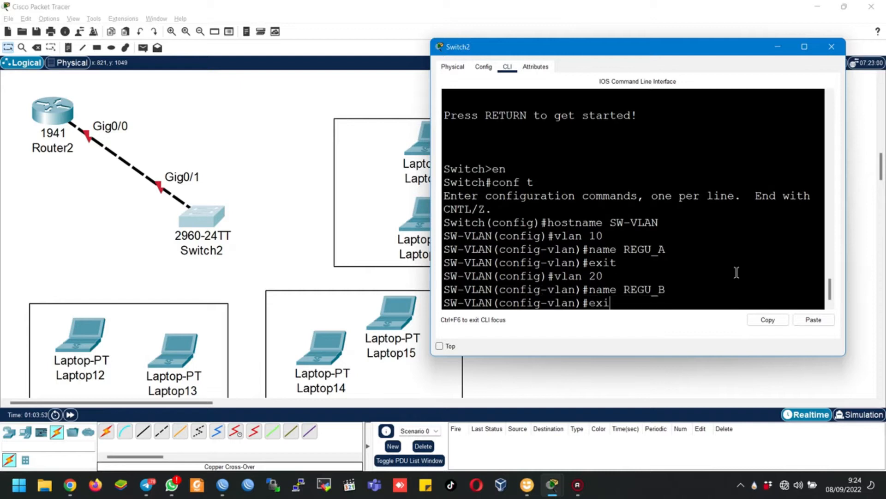
{"action": "type", "text": "t"}
{"action": "key", "text": "Return"}
Create VLAN 30 on the switch, name it REGU_C, and return to global configuration
{"action": "type", "text": "vlan 30"}
{"action": "key", "text": "Return"}
{"action": "type", "text": "name REGU_C"}
{"action": "key", "text": "Return"}
{"action": "type", "text": "exit"}
{"action": "key", "text": "Return"}
Set interface range fa0/1-3 to access mode in VLAN 10 and exit the range configuration
{"action": "type", "text": "int range fa0/1-3"}
{"action": "key", "text": "Return"}
{"action": "type", "text": "switc"}
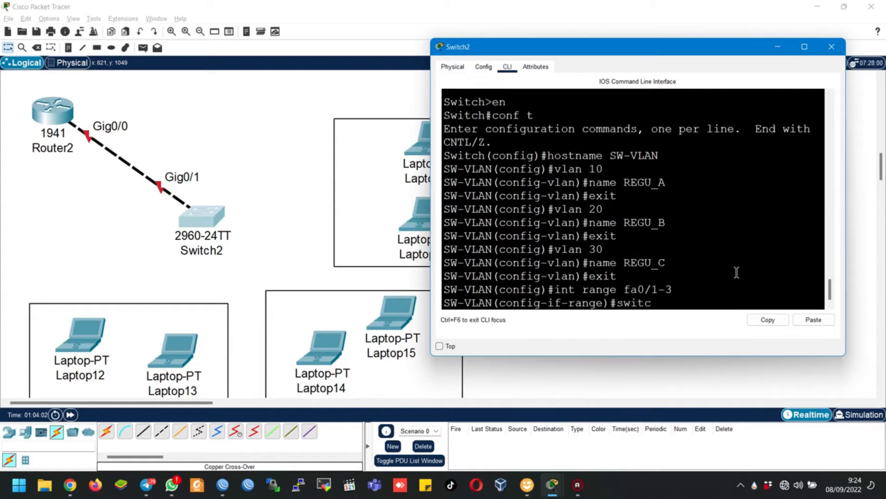
{"action": "type", "text": "hport mode access"}
{"action": "key", "text": "Return"}
{"action": "type", "text": "swiwtc"}
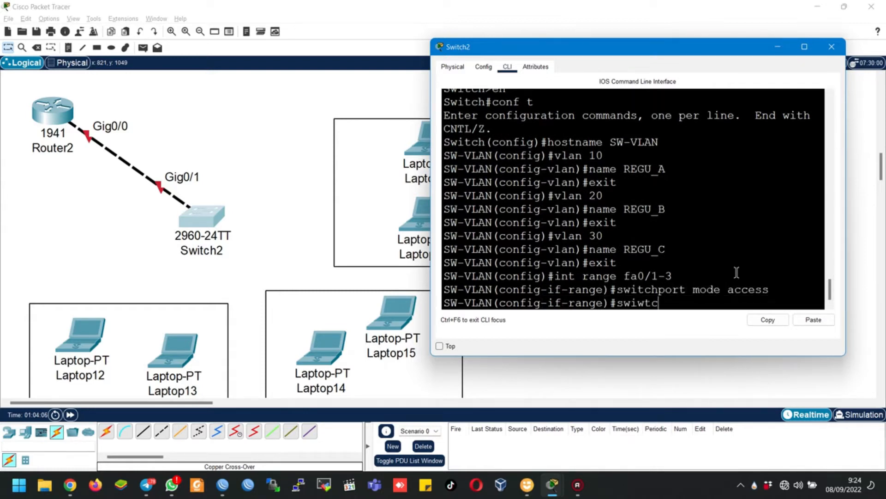
{"action": "key", "text": "BackSpace"}
{"action": "key", "text": "BackSpace"}
{"action": "key", "text": "BackSpace"}
{"action": "type", "text": "tchport access vlan 10"}
{"action": "key", "text": "Return"}
{"action": "type", "text": "exit"}
{"action": "key", "text": "Return"}
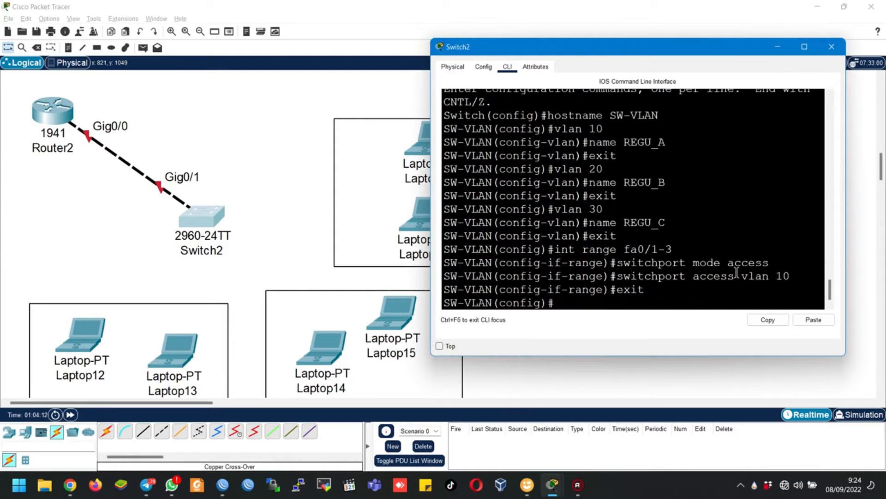
Set interface range fa0/4-6 to access mode in VLAN 20 and exit the range configuration
{"action": "type", "text": "int range fa0/4-6"}
{"action": "key", "text": "Return"}
{"action": "type", "text": "switchport mode access"}
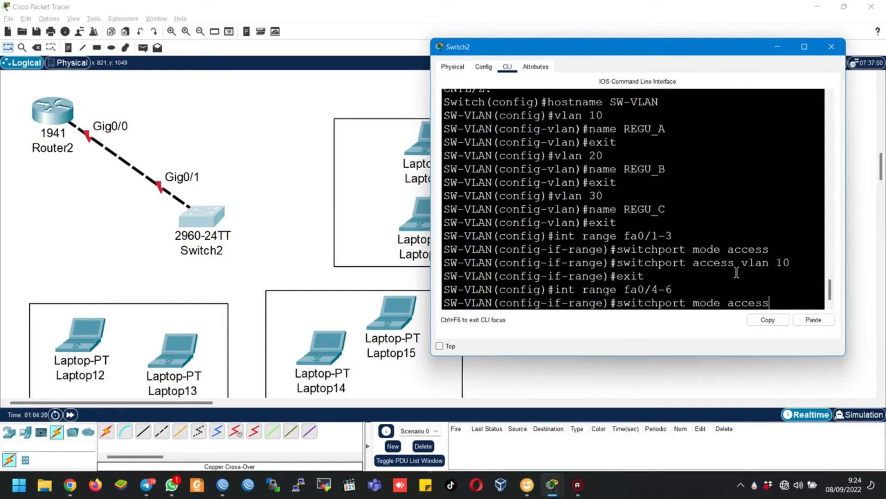
{"action": "key", "text": "Return"}
{"action": "key", "text": "Up"}
{"action": "key", "text": "Up"}
{"action": "key", "text": "Up"}
{"action": "key", "text": "Up"}
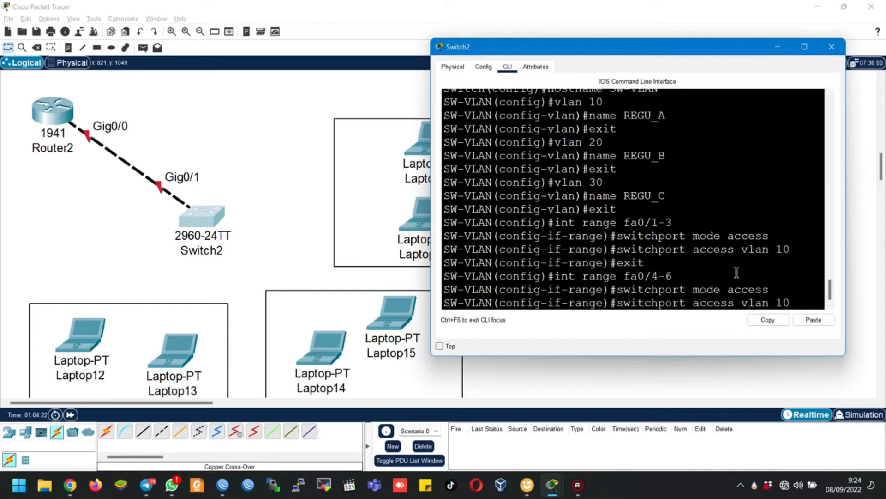
{"action": "key", "text": "Return"}
{"action": "type", "text": "exit"}
{"action": "key", "text": "Return"}
Set interface range fa0/7-9 to access mode in VLAN 30 and exit the range configuration
{"action": "type", "text": "int range fa0/5-"}
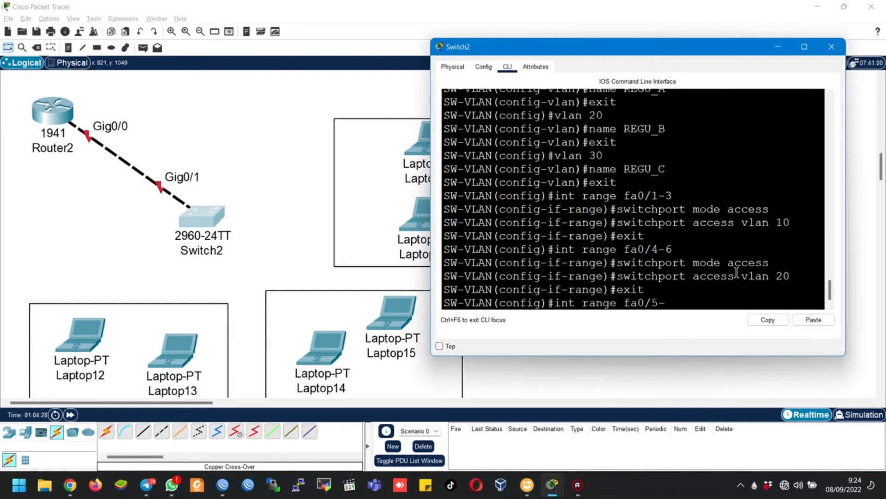
{"action": "key", "text": "BackSpace"}
{"action": "key", "text": "BackSpace"}
{"action": "key", "text": "Return"}
{"action": "key", "text": "Up"}
{"action": "key", "text": "Up"}
{"action": "key", "text": "Up"}
{"action": "key", "text": "Up"}
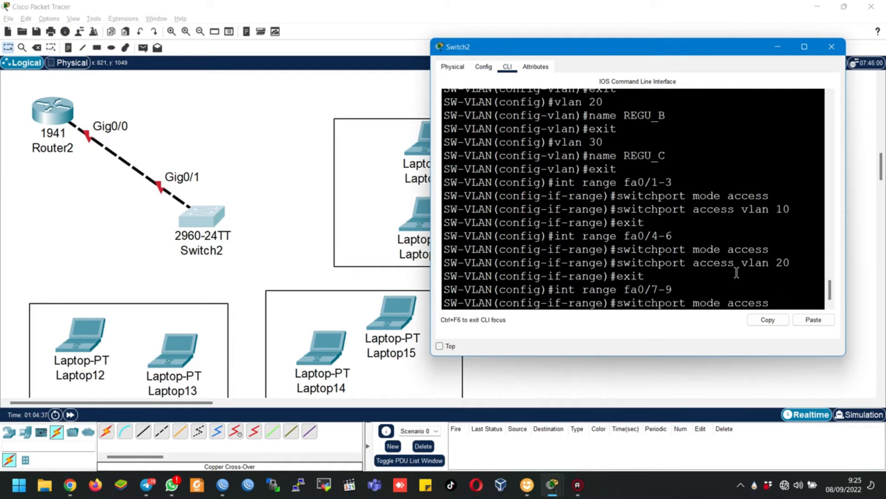
{"action": "key", "text": "Return"}
{"action": "key", "text": "Up"}
{"action": "key", "text": "Up"}
{"action": "key", "text": "Up"}
{"action": "key", "text": "Up"}
{"action": "key", "text": "BackSpace"}
{"action": "key", "text": "BackSpace"}
{"action": "type", "text": "30"}
{"action": "key", "text": "Return"}
{"action": "type", "text": "exit"}
{"action": "key", "text": "Return"}
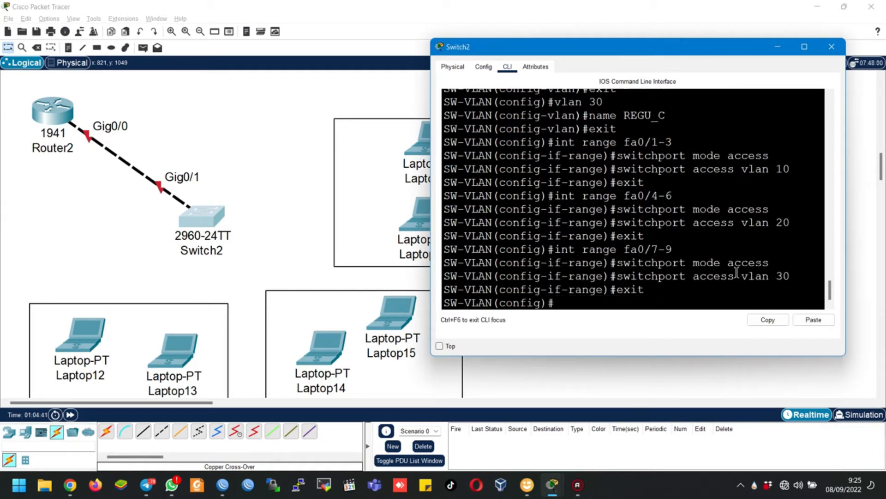
Set the switch's interface g0/1 to trunk mode
{"action": "type", "text": "int g0/1"}
{"action": "key", "text": "Return"}
{"action": "type", "text": "switchport "}
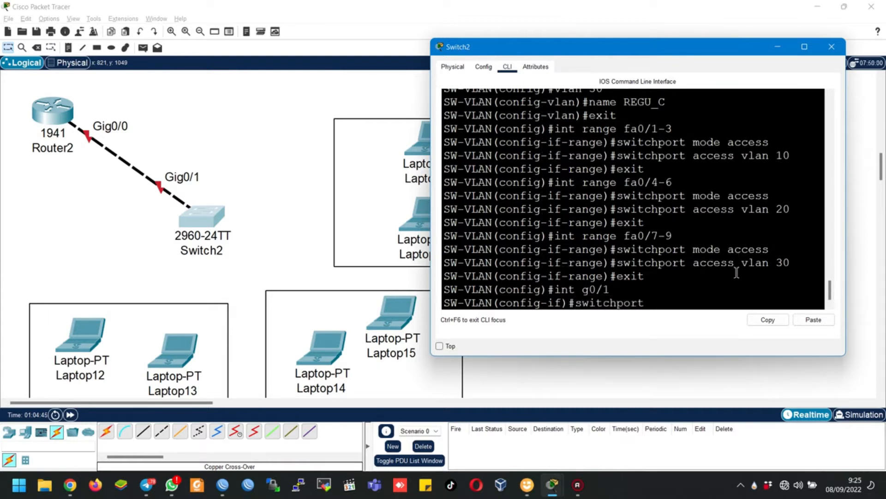
{"action": "type", "text": "mode trunk"}
{"action": "key", "text": "Return"}
Allow VLANs 10, 20 and 30 on the switch's g0/1 trunk and exit the interface configuration
{"action": "key", "text": "Up"}
{"action": "key", "text": "BackSpace"}
{"action": "key", "text": "BackSpace"}
{"action": "key", "text": "BackSpace"}
{"action": "key", "text": "BackSpace"}
{"action": "key", "text": "BackSpace"}
{"action": "key", "text": "BackSpace"}
{"action": "type", "text": "trunk allow"}
{"action": "key", "text": "BackSpace"}
{"action": "type", "text": "v"}
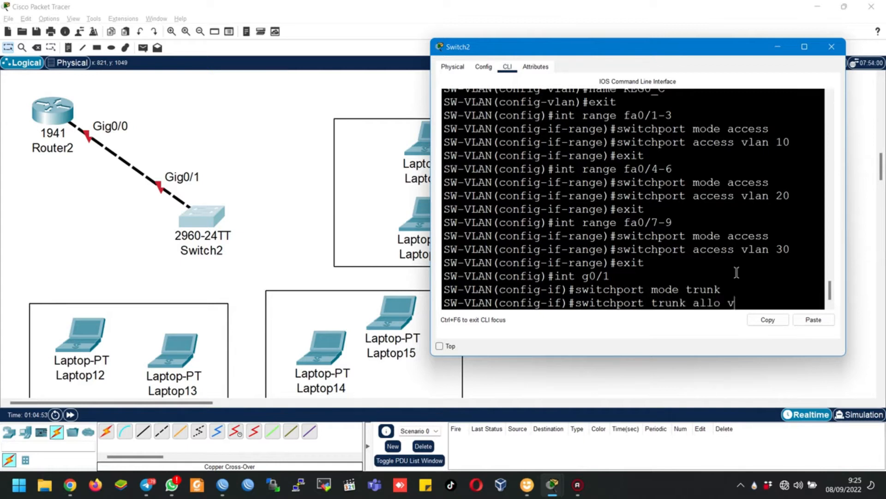
{"action": "type", "text": "lan 10,20,30"}
{"action": "key", "text": "Return"}
{"action": "type", "text": "exit"}
{"action": "key", "text": "Return"}
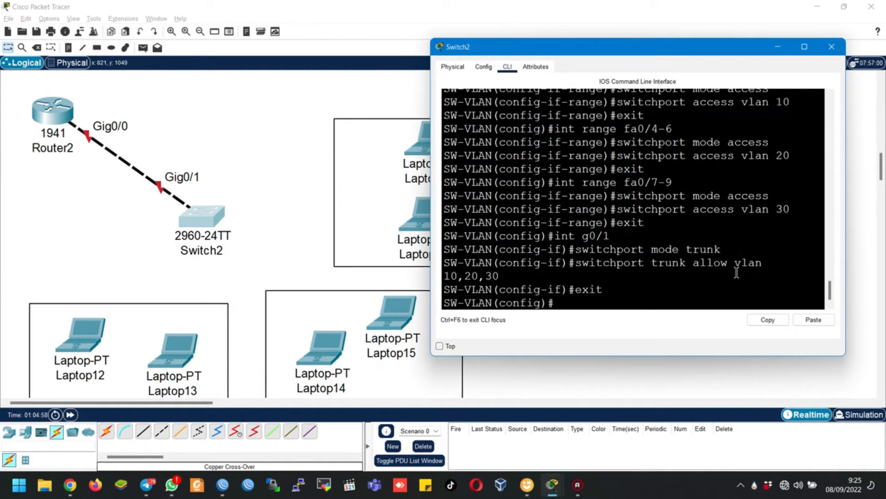
Open Router2's command line and answer no to the initial configuration dialog
{"action": "left_click", "coordinate": [47, 127]}
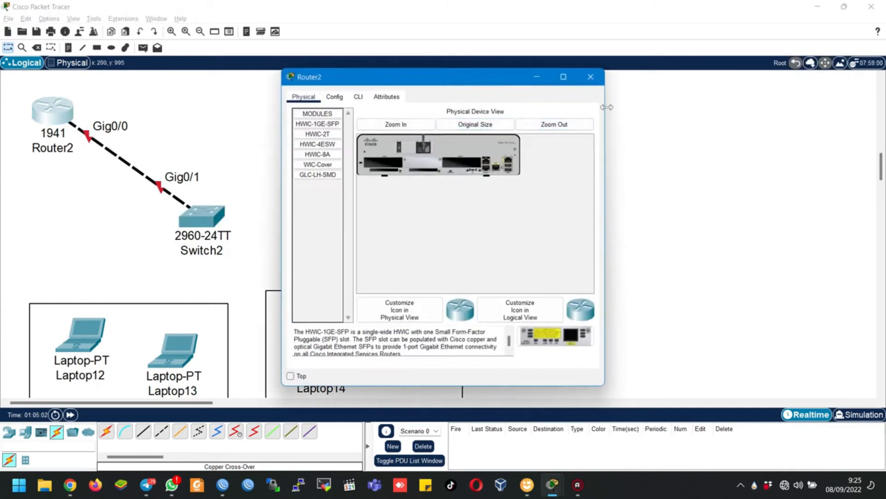
{"action": "left_click_drag", "start_coordinate": [590, 79], "coordinate": [711, 70]}
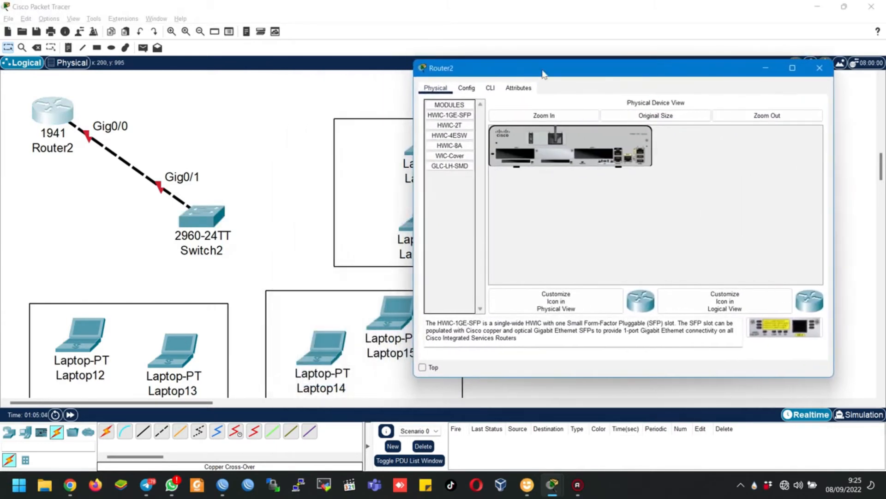
{"action": "left_click", "coordinate": [496, 88]}
{"action": "type", "text": "no"}
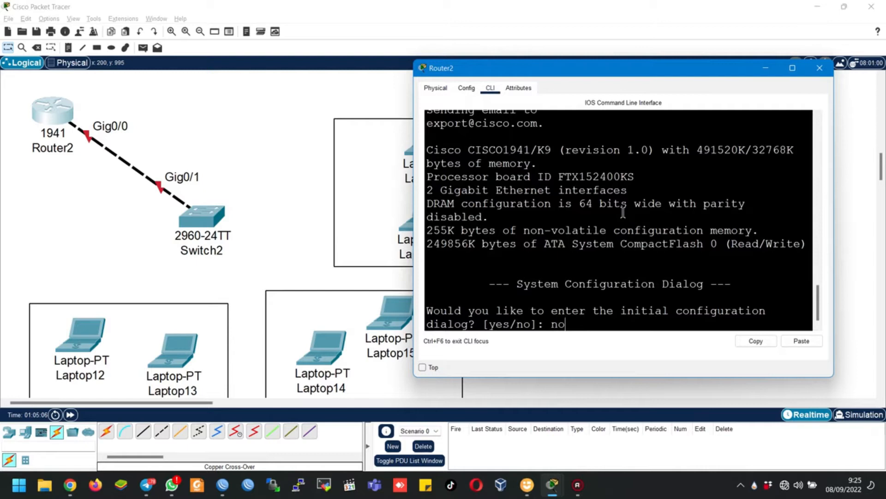
{"action": "key", "text": "Return"}
{"action": "key", "text": "Return"}
Enter global configuration mode on Router2 and set its hostname to RO-VLAN
{"action": "type", "text": "en"}
{"action": "key", "text": "Return"}
{"action": "type", "text": "conf t"}
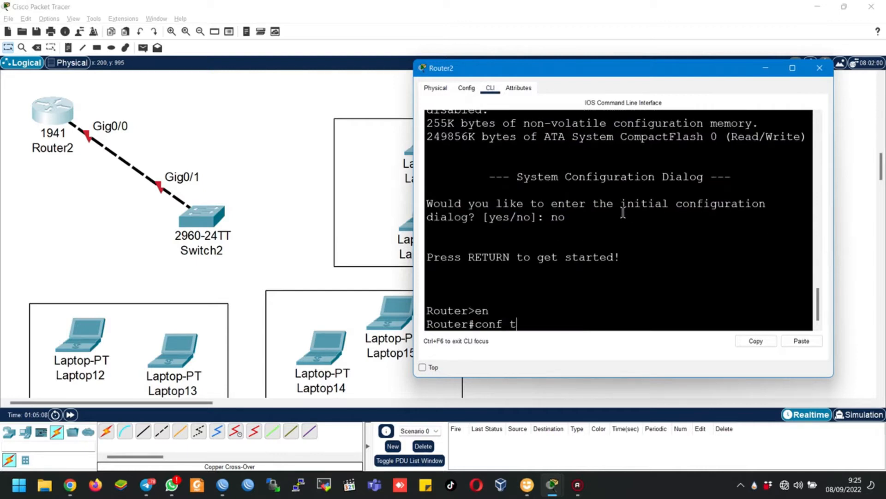
{"action": "key", "text": "Return"}
{"action": "type", "text": "hostna"}
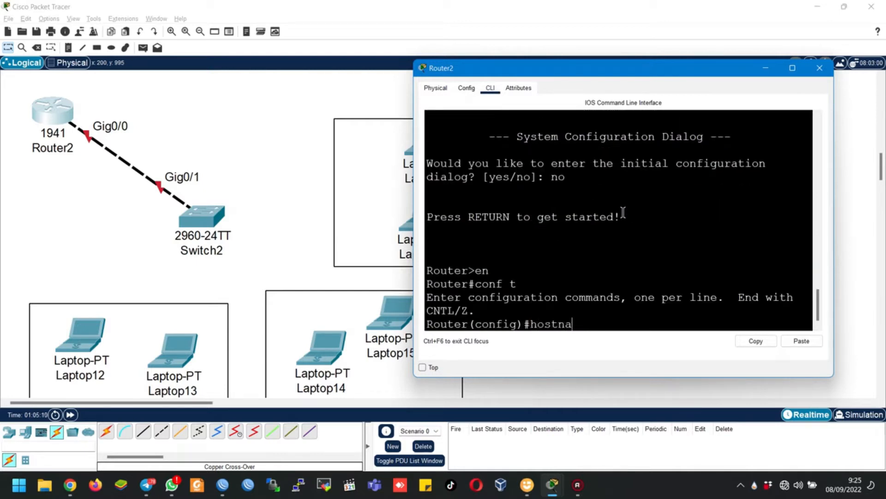
{"action": "type", "text": "me RO-VLAN"}
{"action": "key", "text": "Return"}
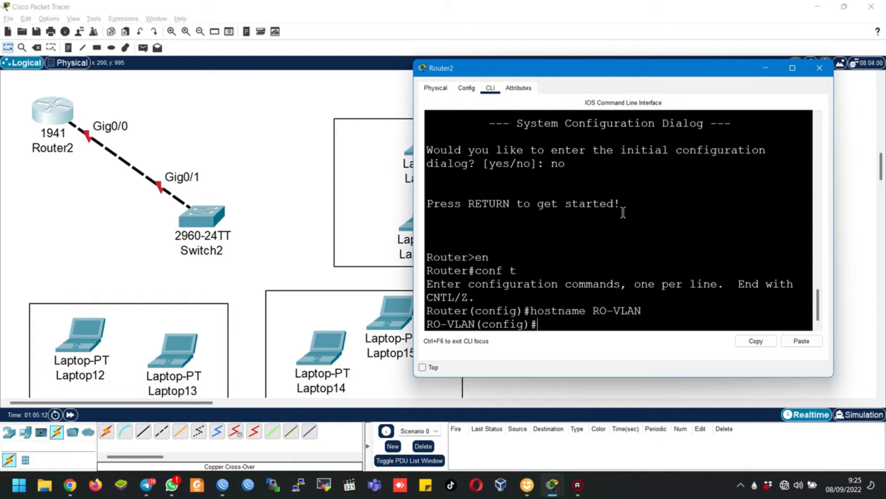
Enable the router's interface g0/0 with no shutdown and exit the interface configuration
{"action": "type", "text": "int g0/0"}
{"action": "key", "text": "Return"}
{"action": "type", "text": "no shutdow"}
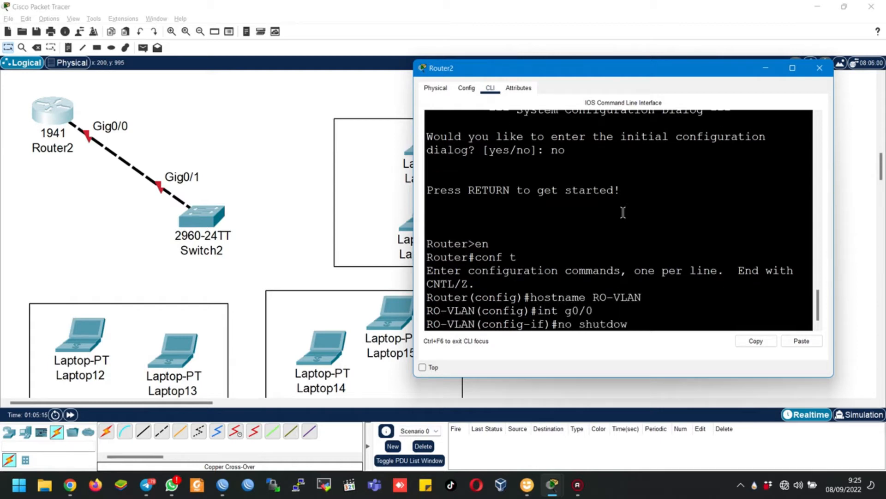
{"action": "type", "text": "n"}
{"action": "key", "text": "Return"}
{"action": "type", "text": "ex"}
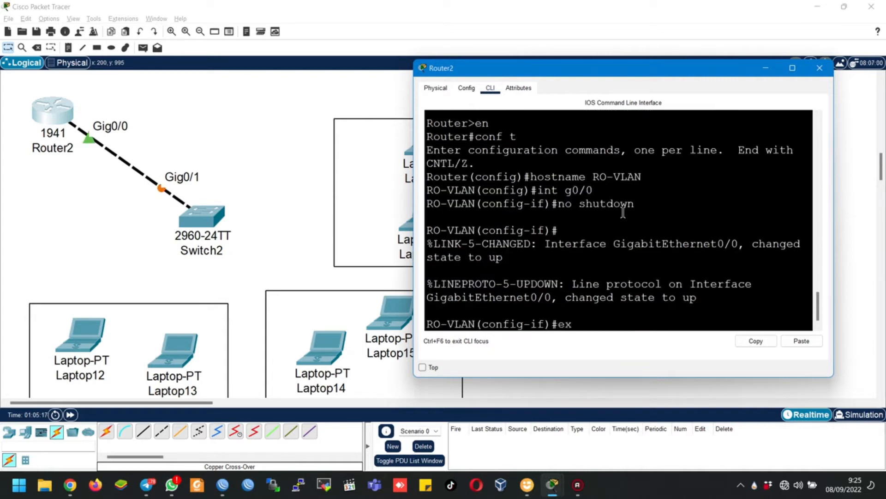
{"action": "type", "text": "it"}
{"action": "key", "text": "Return"}
Configure router subinterface g0/0.10 with dot1q encapsulation for VLAN 10 and IP address 192.168.10.1 255.255.255.224, and exit it
{"action": "type", "text": "int g0/0.10"}
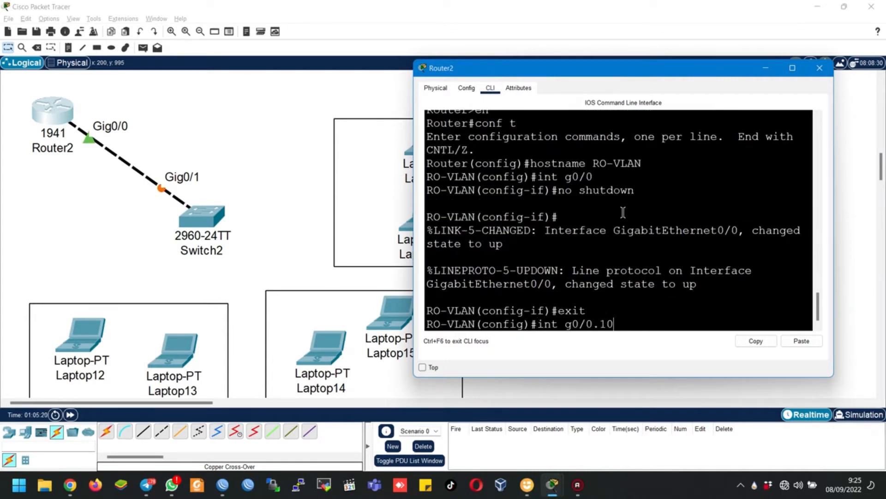
{"action": "key", "text": "Return"}
{"action": "type", "text": "enc"}
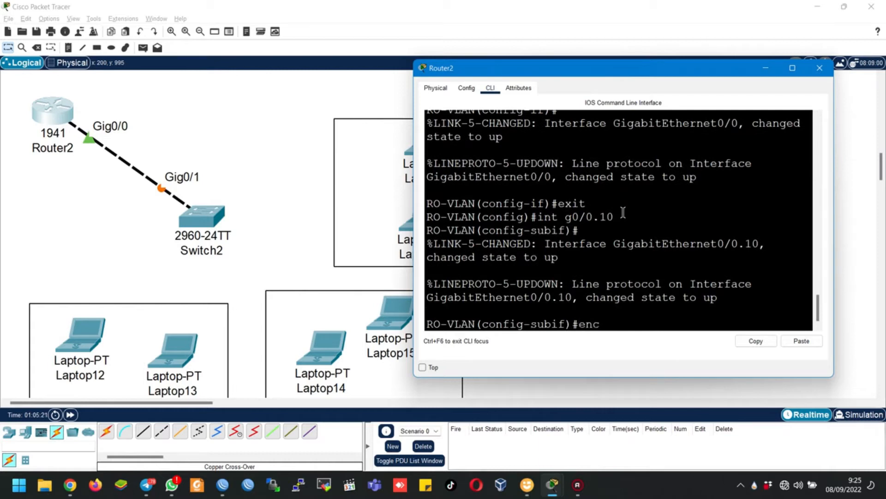
{"action": "type", "text": "apsulation dot1"}
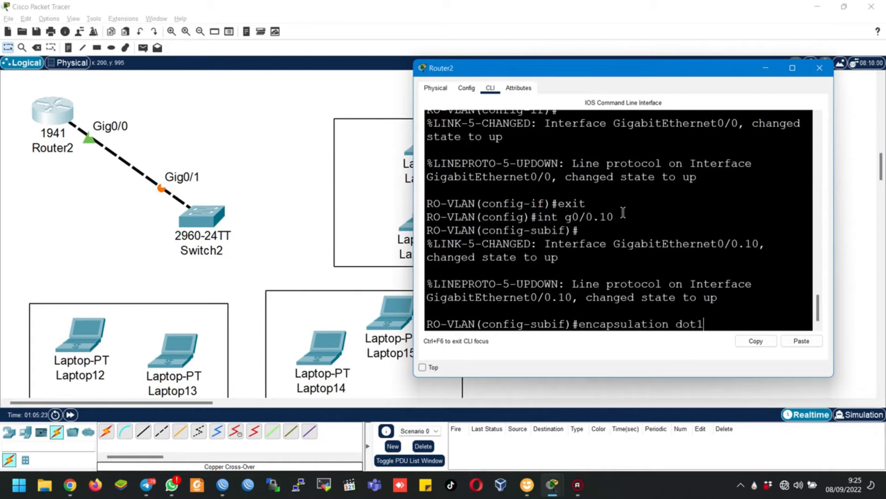
{"action": "type", "text": "q 10"}
{"action": "key", "text": "Return"}
{"action": "type", "text": "ip add 192.1868.10.1 255.255.255.224"}
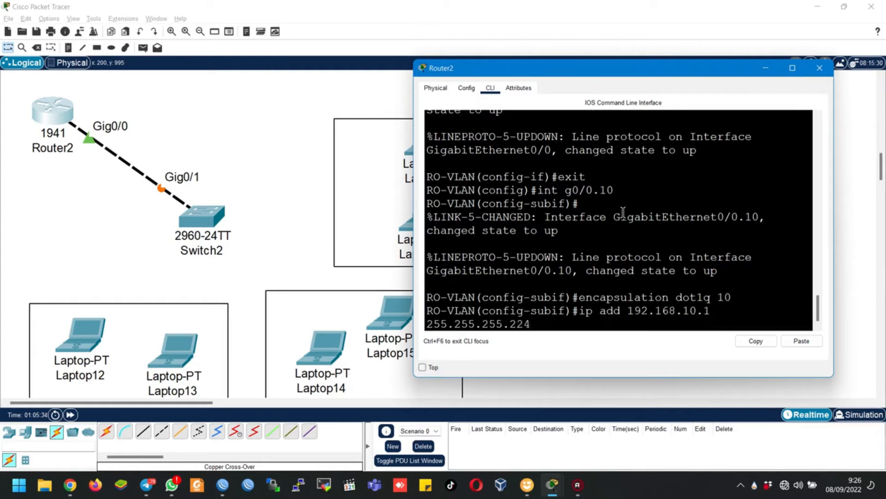
{"action": "key", "text": "Return"}
{"action": "type", "text": "exi"}
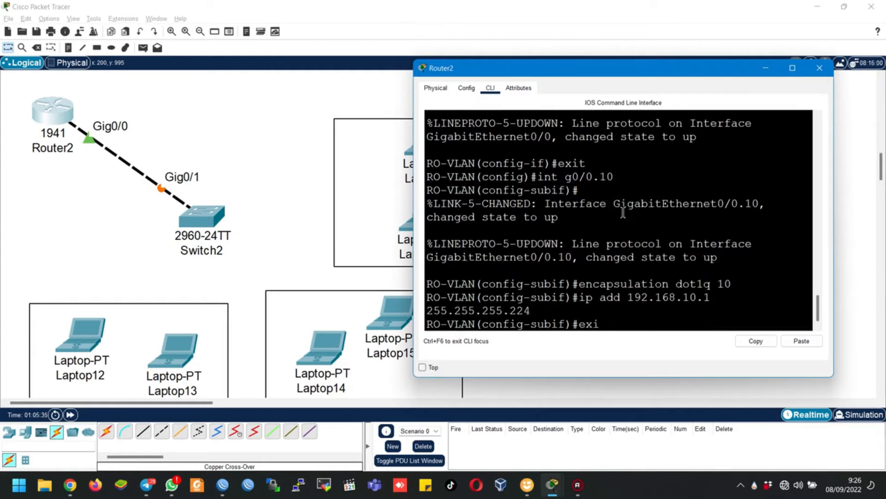
{"action": "type", "text": "t"}
{"action": "key", "text": "Return"}
Configure router subinterface g0/0.20 with dot1q encapsulation for VLAN 20 and IP address 192.168.20.1 255.255.255.224, and exit it
{"action": "type", "text": "int g"}
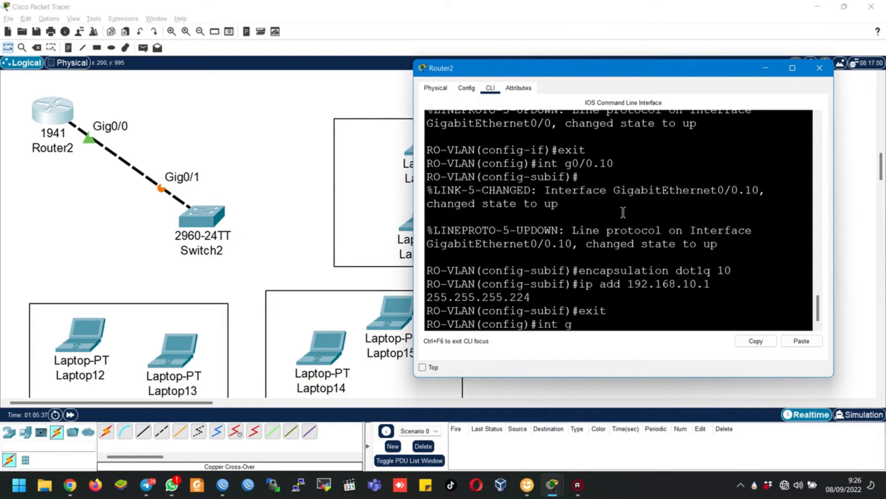
{"action": "type", "text": "0/0.20"}
{"action": "key", "text": "Return"}
{"action": "type", "text": "encapsulation dot1"}
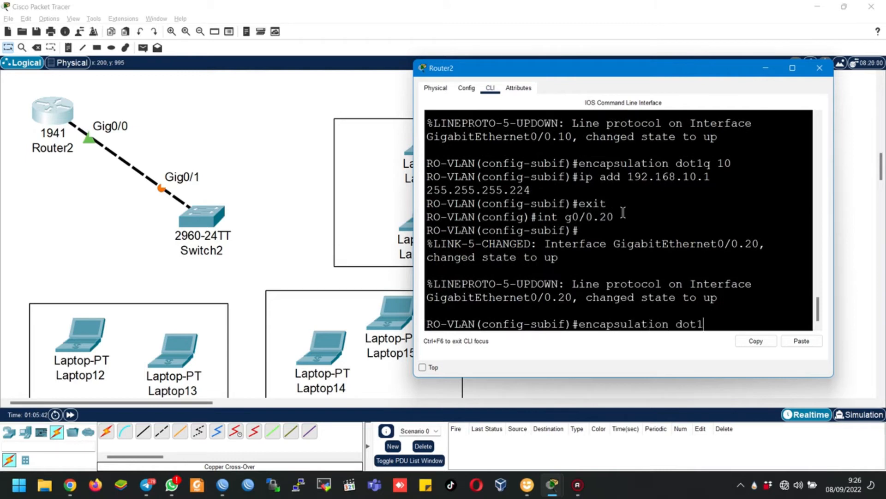
{"action": "type", "text": "q 20"}
{"action": "key", "text": "Return"}
{"action": "type", "text": "ip add"}
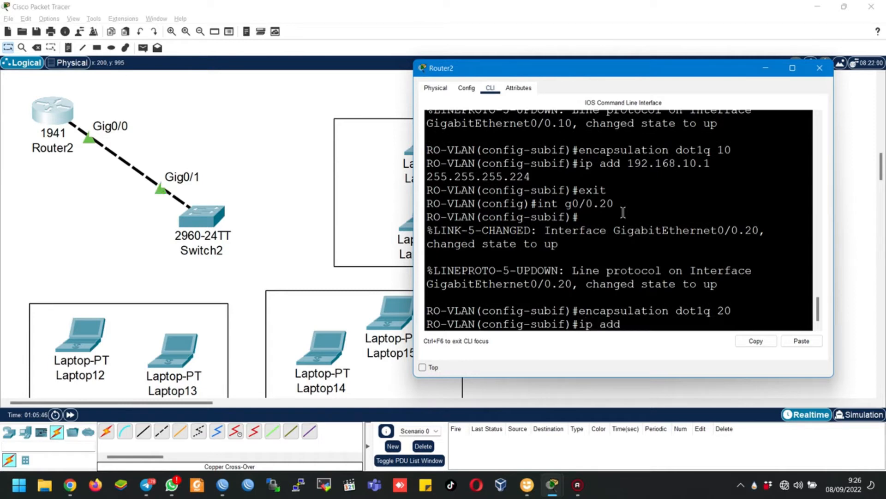
{"action": "type", "text": " 192.168.20.1 255.255.255.224"}
{"action": "key", "text": "Return"}
{"action": "type", "text": "exit"}
{"action": "key", "text": "Return"}
Configure router subinterface g0/0.30 with dot1q encapsulation for VLAN 30 and IP address 192.168.30.1 255.255.255.224, and exit it
{"action": "type", "text": "int g0"}
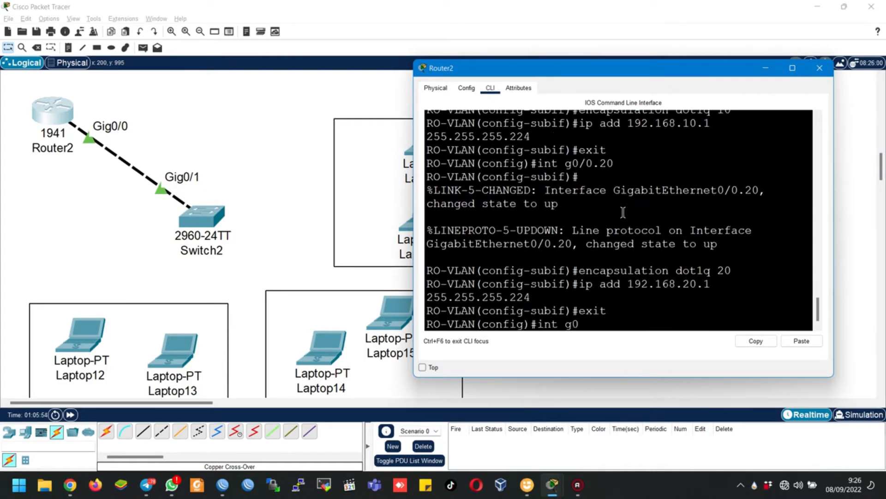
{"action": "type", "text": "/0.3"}
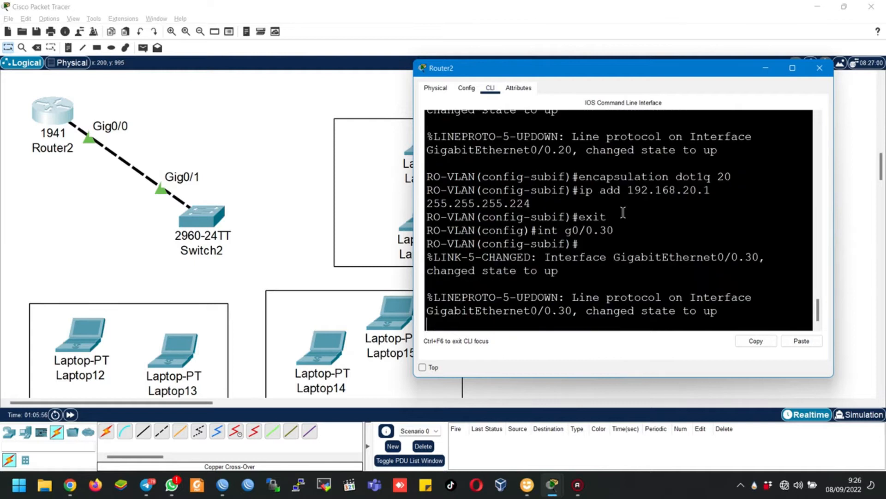
{"action": "key", "text": "Return"}
{"action": "type", "text": "encapsulation dot1"}
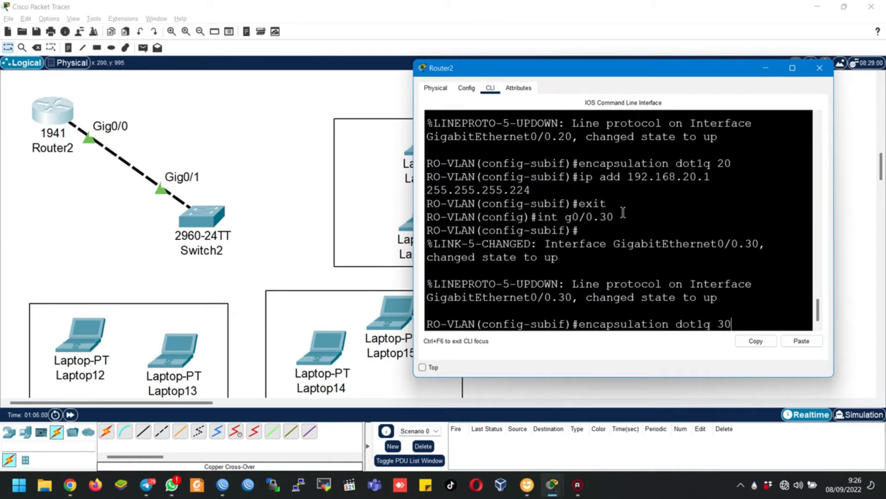
{"action": "type", "text": "q 30"}
{"action": "key", "text": "Return"}
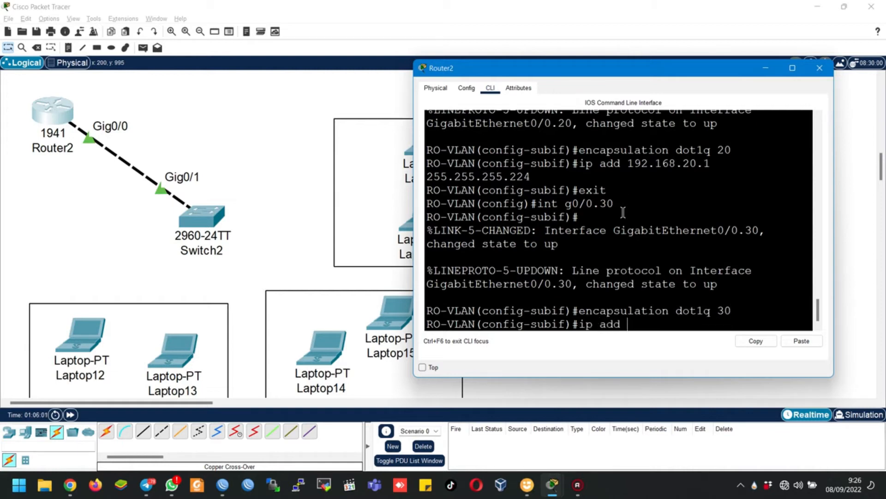
{"action": "type", "text": "ip add 192.168.30.1 255.255.255."}
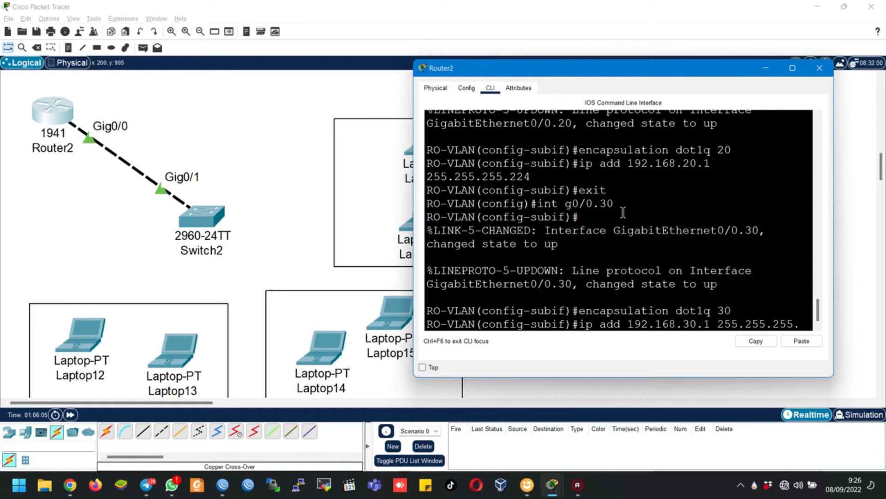
{"action": "type", "text": "224"}
{"action": "key", "text": "Return"}
{"action": "type", "text": "exit"}
{"action": "key", "text": "Return"}
Create DHCP pool 10 with network 192.168.10.0 255.255.255.224 and default router 192.168.10.1, and exit the pool configuration
{"action": "type", "text": "ip dhcp p"}
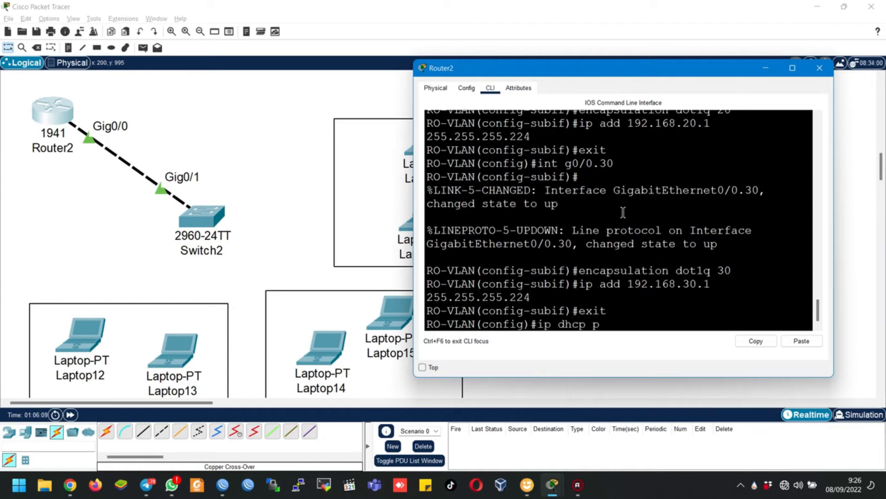
{"action": "type", "text": "ool 10"}
{"action": "key", "text": "Return"}
{"action": "type", "text": "na"}
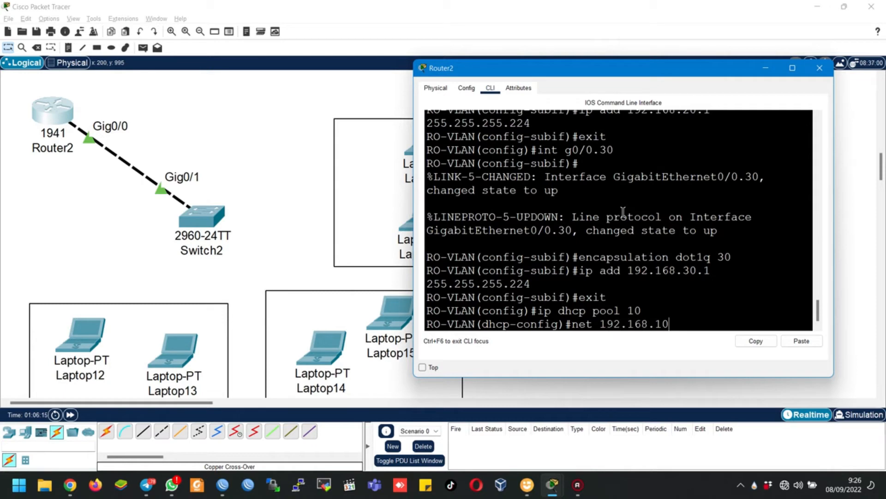
{"action": "type", "text": "55.255.255.224"}
{"action": "key", "text": "Return"}
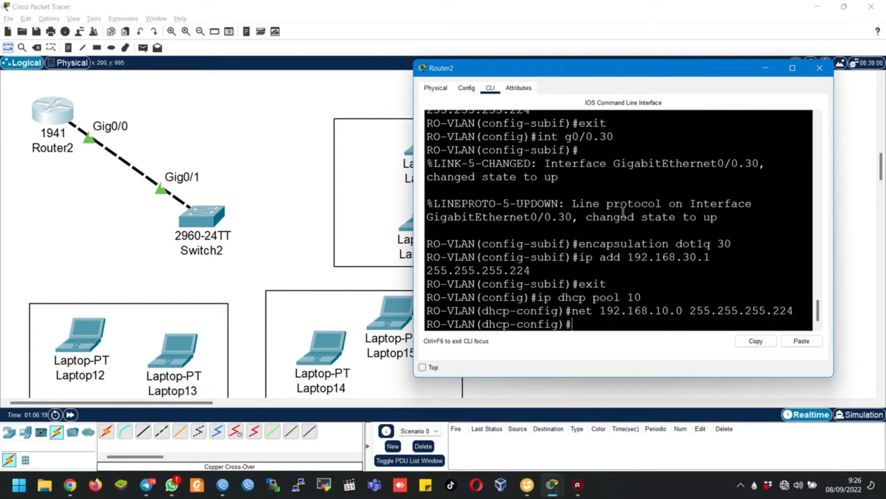
{"action": "type", "text": "def 192.168"}
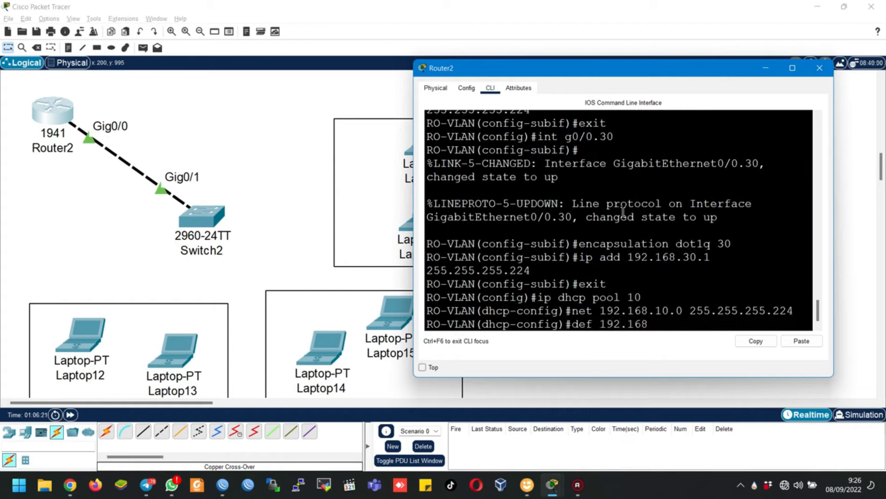
{"action": "key", "text": "Return"}
{"action": "type", "text": "exit"}
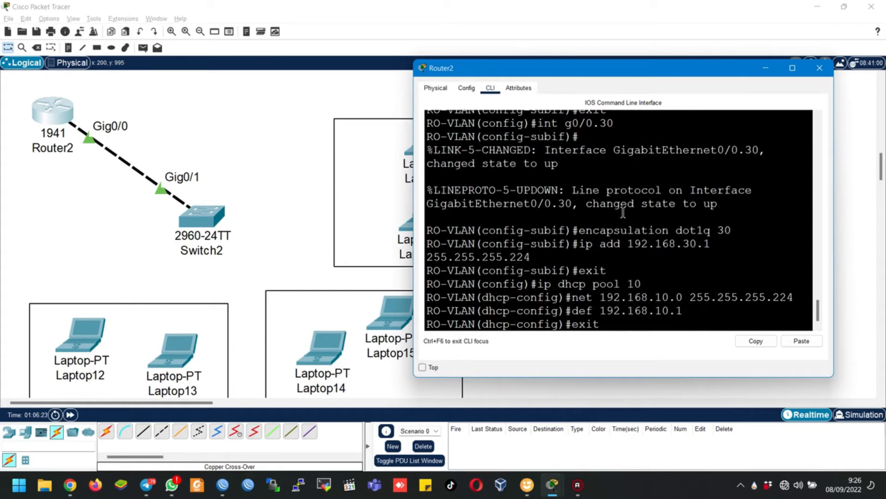
{"action": "key", "text": "Return"}
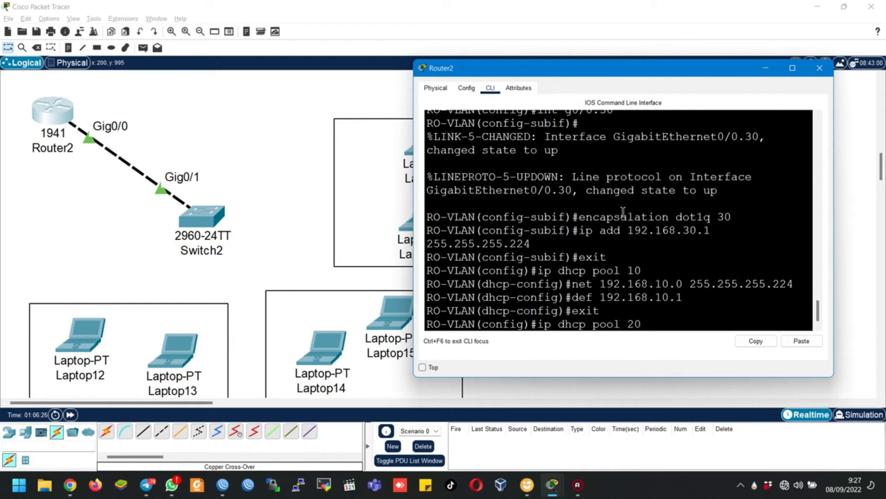
Create DHCP pool 20 with network 192.168.20.0 255.255.255.224 and default router 192.168.20.1, and exit the pool configuration
{"action": "type", "text": "ip dhcp pool 20"}
{"action": "key", "text": "Return"}
{"action": "type", "text": "net 192.168.2"}
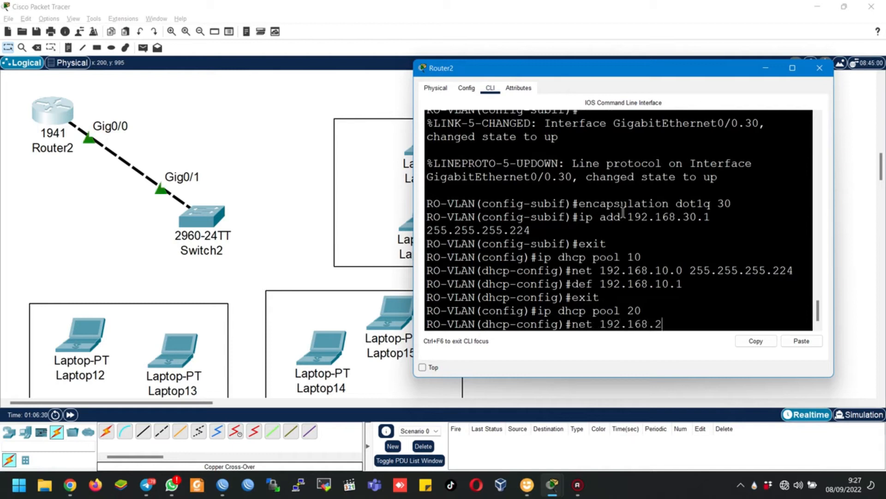
{"action": "type", "text": "0.0 255.255.255.224"}
{"action": "key", "text": "Return"}
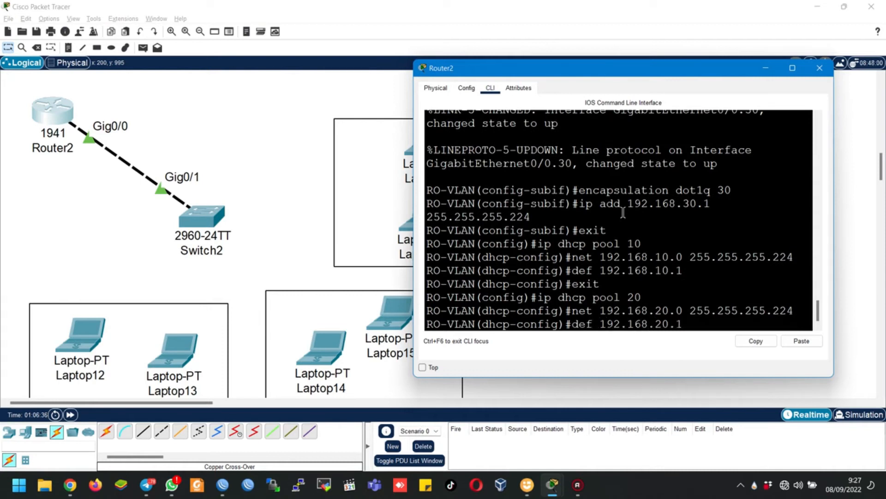
{"action": "type", "text": "def 192.168.20.1"}
{"action": "key", "text": "Return"}
{"action": "type", "text": "exit"}
{"action": "key", "text": "Return"}
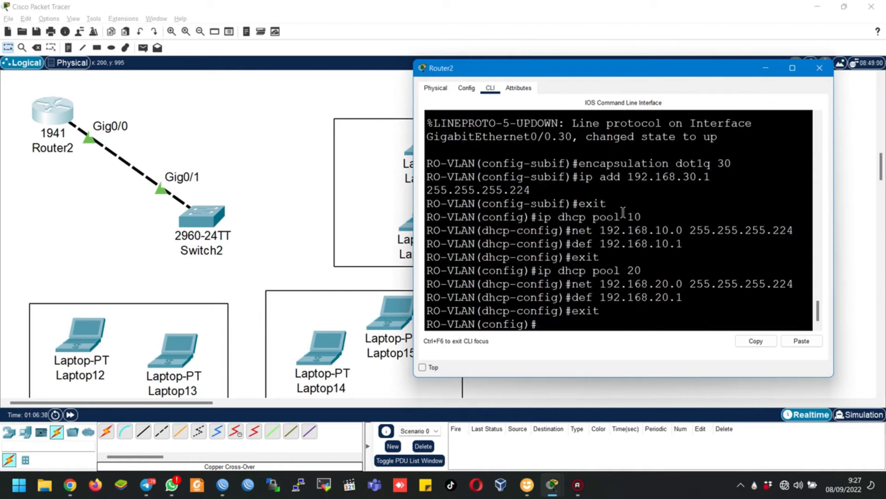
Create DHCP pool 30 with network 192.168.30.0 255.255.255.224 and default router 192.168.30.1, and exit the pool configuration
{"action": "type", "text": "ip dhcp pool 30"}
{"action": "key", "text": "Return"}
{"action": "type", "text": "n"}
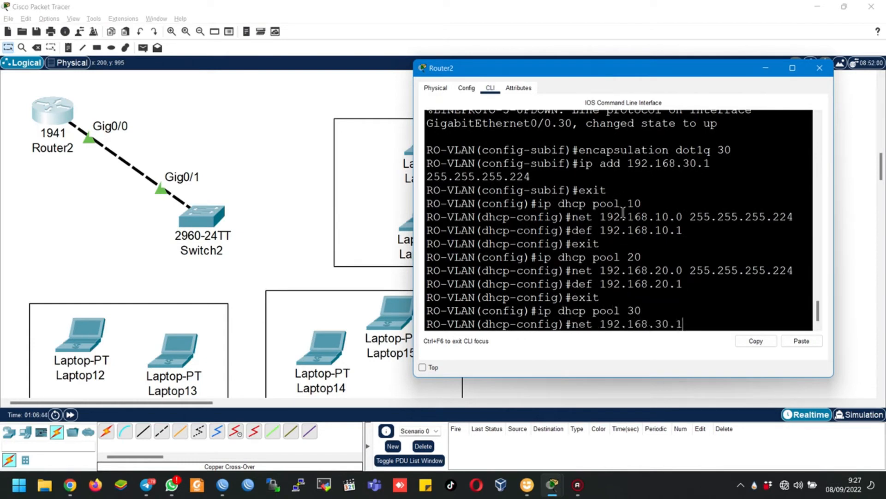
{"action": "type", "text": "et 192.168.30.0 255.255.255"}
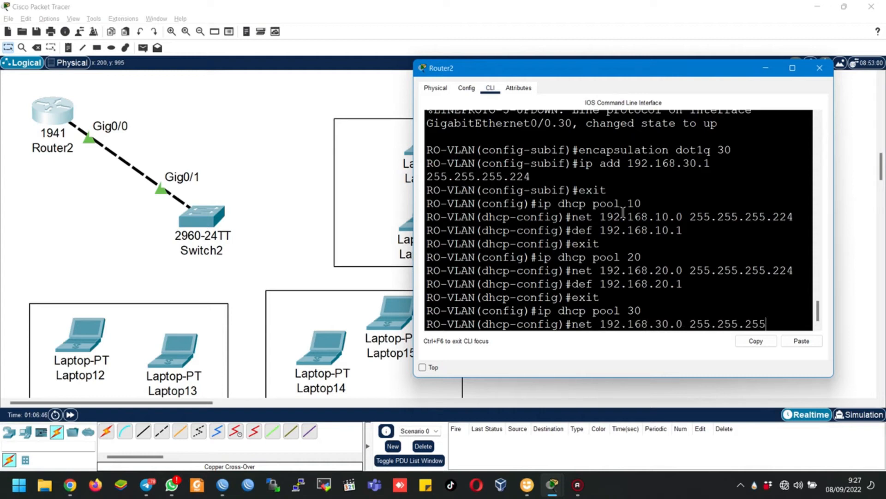
{"action": "type", "text": ".224"}
{"action": "key", "text": "Return"}
{"action": "type", "text": "dhcp-config)#def 192.168.30"}
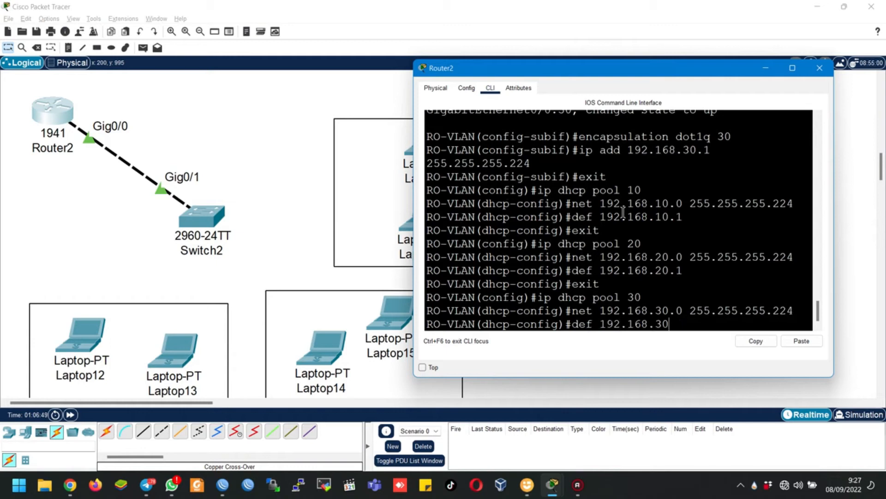
{"action": "type", "text": ".1"}
{"action": "key", "text": "Return"}
{"action": "type", "text": "ex"}
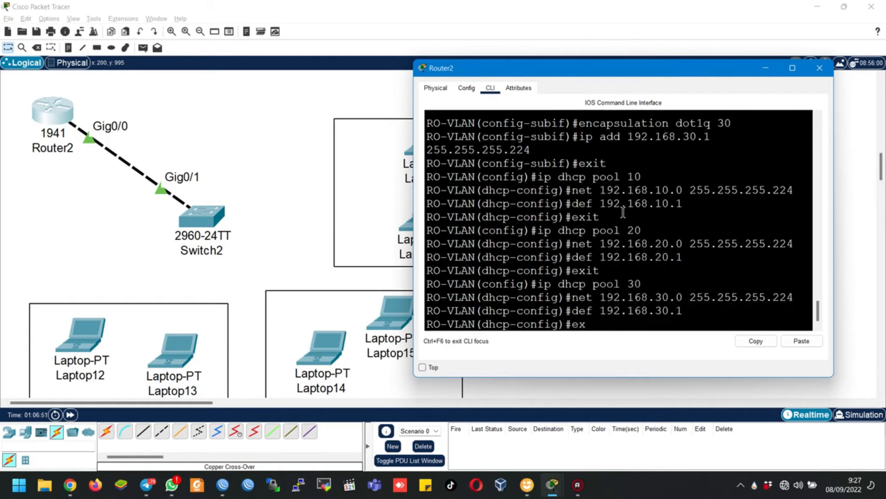
{"action": "type", "text": "it"}
{"action": "key", "text": "Return"}
Save the router configuration with do wr and return to the network topology
{"action": "type", "text": "do"}
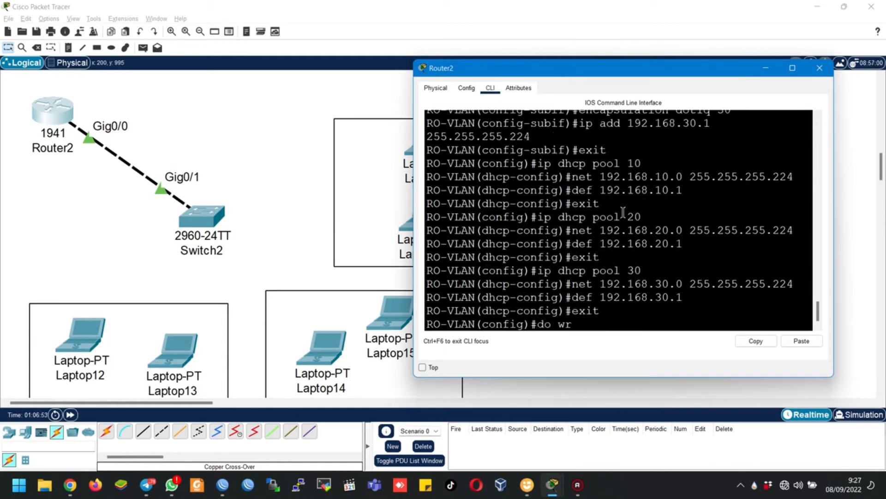
{"action": "type", "text": " wr"}
{"action": "key", "text": "Return"}
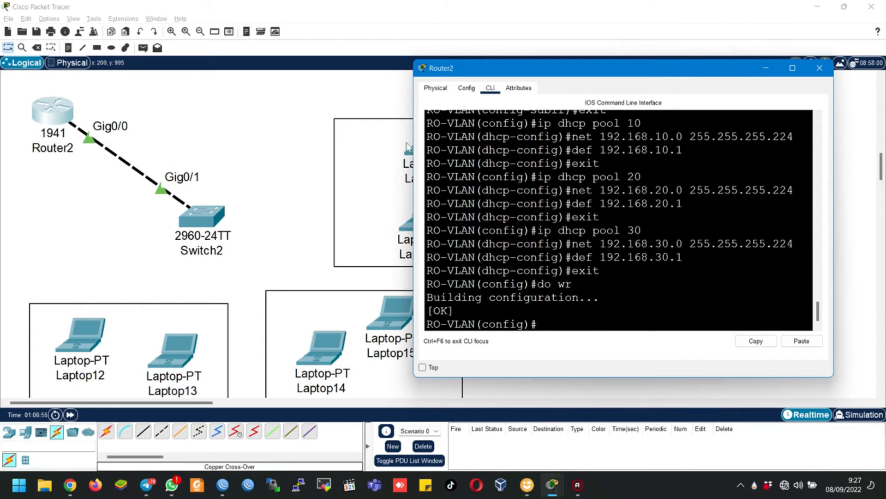
{"action": "left_click", "coordinate": [79, 197]}
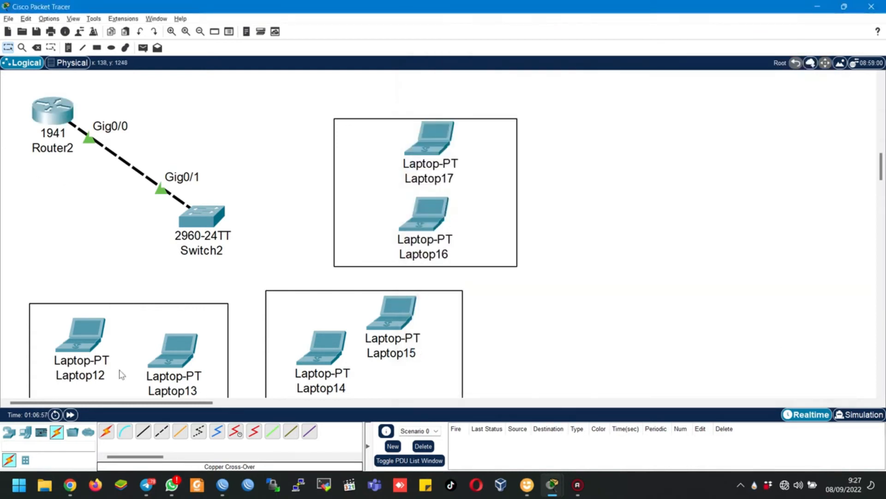
Connect Laptop12's FastEthernet0 to Switch2's FastEthernet0/1 with a copper straight-through cable
{"action": "left_click", "coordinate": [143, 431]}
{"action": "left_click", "coordinate": [80, 346]}
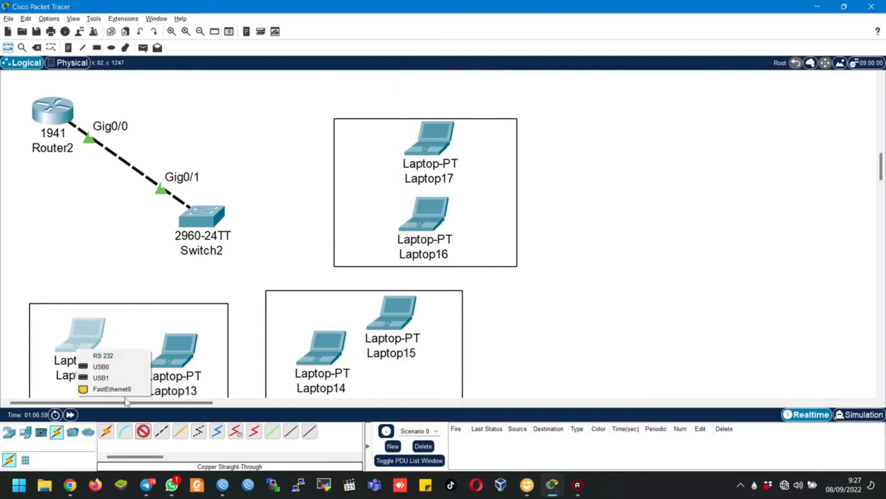
{"action": "left_click", "coordinate": [111, 389]}
{"action": "left_click", "coordinate": [206, 213]}
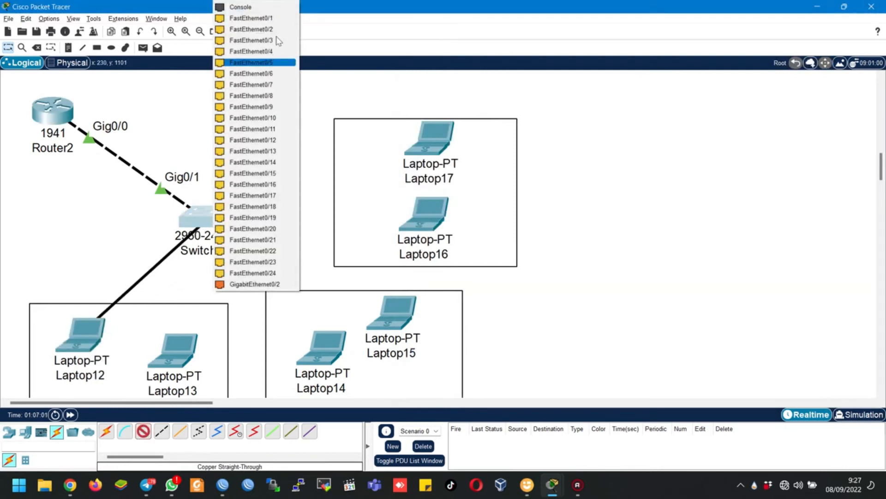
{"action": "left_click", "coordinate": [279, 18]}
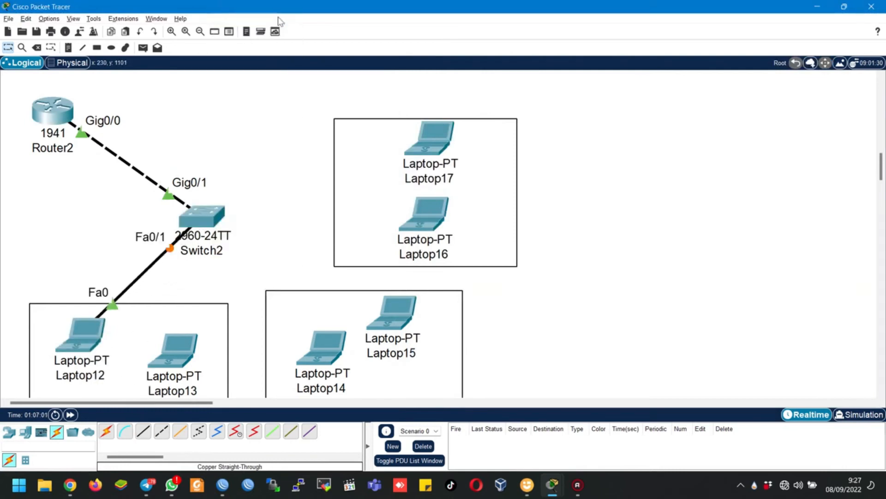
Connect Laptop13's FastEthernet0 to Switch2's FastEthernet0/2 with a copper straight-through cable
{"action": "left_click", "coordinate": [167, 365]}
{"action": "left_click", "coordinate": [207, 389]}
{"action": "left_click", "coordinate": [198, 218]}
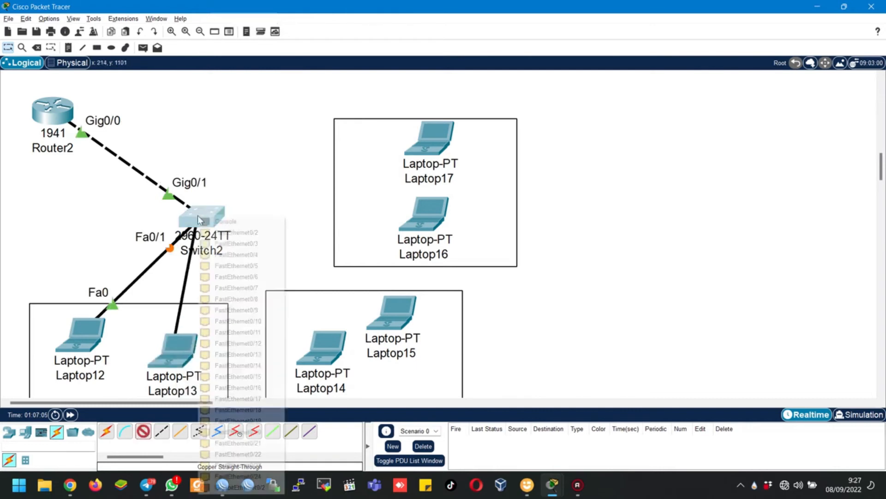
{"action": "left_click", "coordinate": [237, 230]}
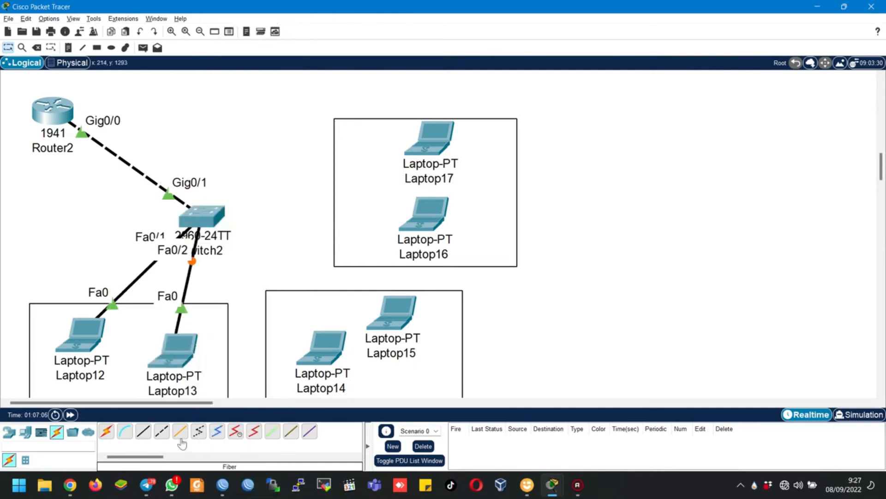
Connect Laptop14's FastEthernet0 to Switch2's FastEthernet0/4 with a copper straight-through cable
{"action": "left_click", "coordinate": [345, 365]}
{"action": "left_click", "coordinate": [383, 389]}
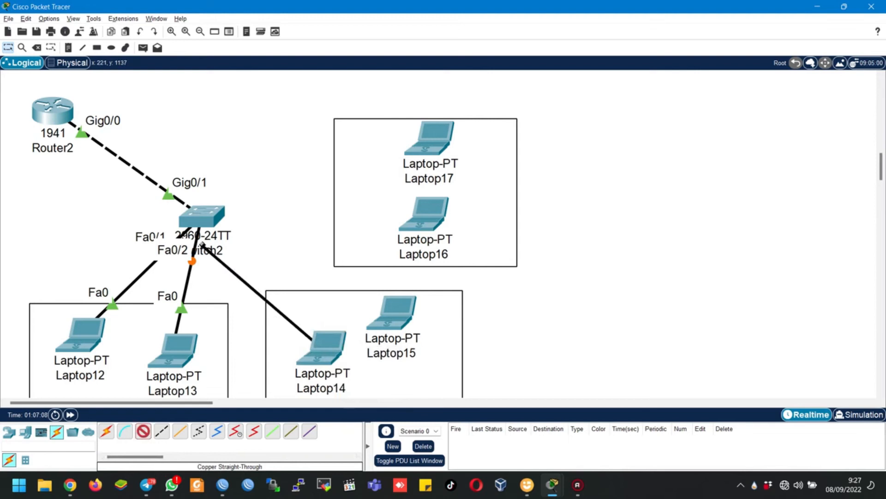
{"action": "left_click", "coordinate": [210, 223]}
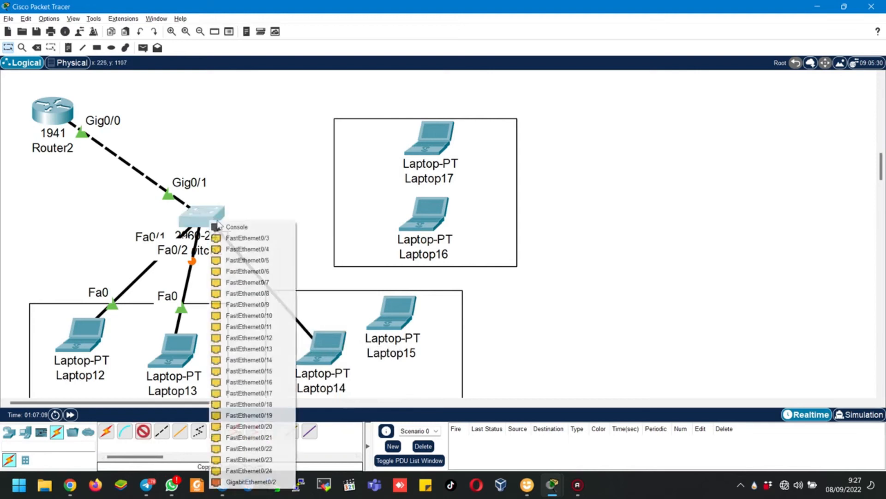
{"action": "left_click", "coordinate": [269, 252]}
Connect Laptop15's FastEthernet0 to Switch2's FastEthernet0/5 with a copper straight-through cable
{"action": "left_click", "coordinate": [411, 328]}
{"action": "left_click", "coordinate": [418, 343]}
{"action": "left_click", "coordinate": [218, 221]}
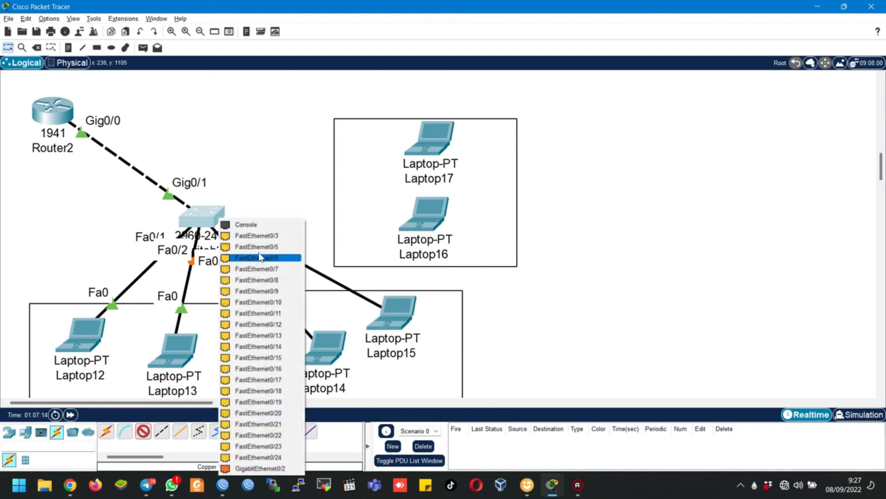
{"action": "left_click", "coordinate": [258, 247]}
Connect Laptop16's FastEthernet0 to Switch2's FastEthernet0/7 with a copper straight-through cable
{"action": "left_click", "coordinate": [143, 431]}
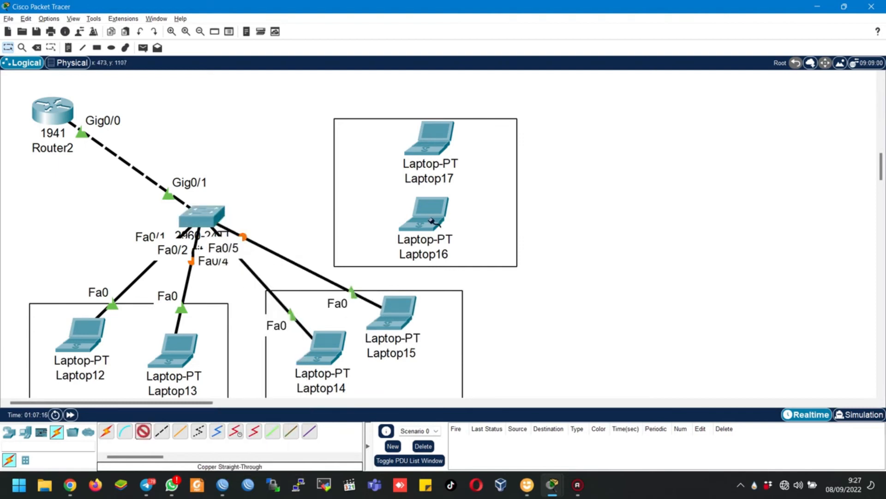
{"action": "left_click", "coordinate": [430, 217]}
{"action": "left_click", "coordinate": [451, 257]}
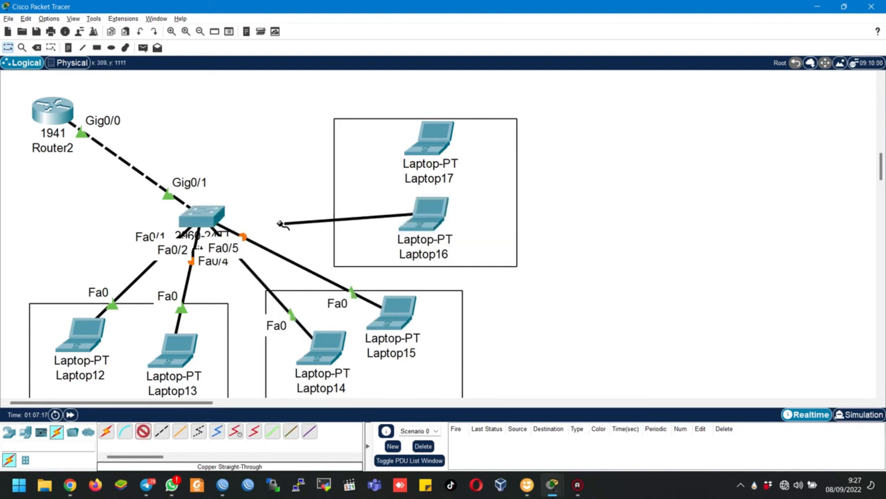
{"action": "left_click", "coordinate": [213, 213]}
{"action": "left_click", "coordinate": [288, 255]}
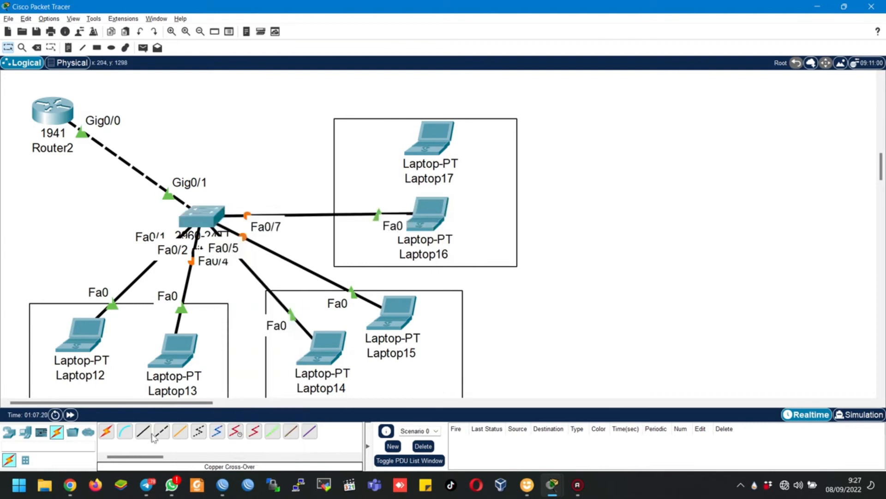
Connect Laptop17's FastEthernet0 to Switch2's FastEthernet0/8 with a copper straight-through cable, and fast-forward the simulation time
{"action": "left_click", "coordinate": [437, 136]}
{"action": "left_click", "coordinate": [453, 173]}
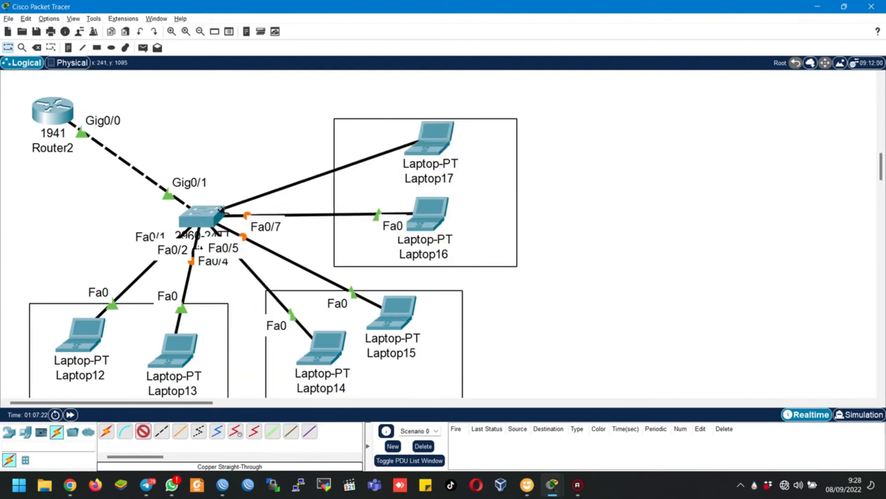
{"action": "left_click", "coordinate": [218, 210]}
{"action": "left_click", "coordinate": [270, 250]}
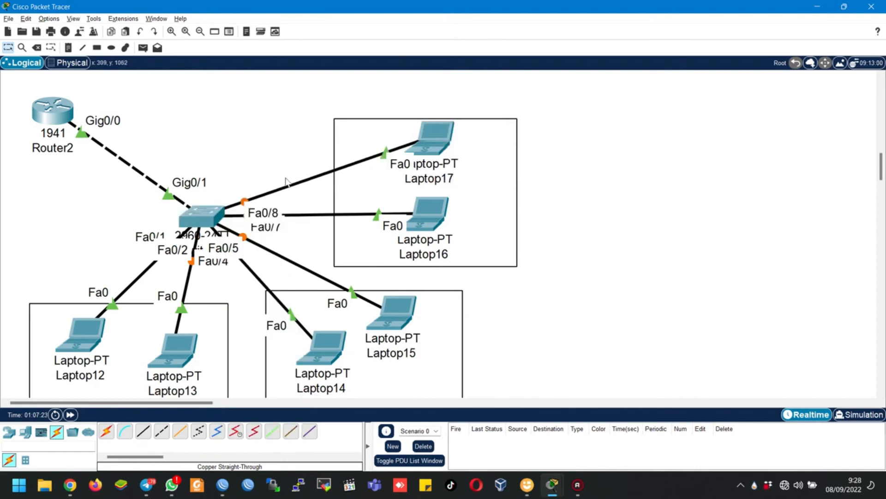
{"action": "left_click", "coordinate": [72, 414]}
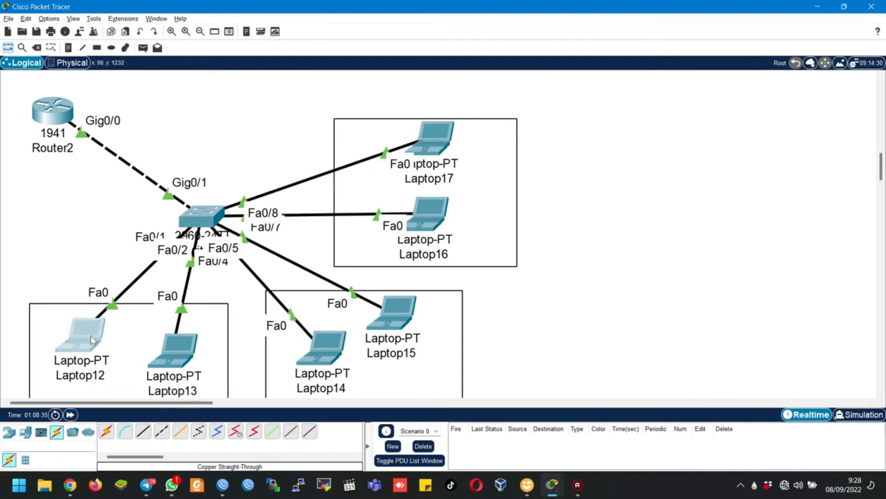
Set Laptop12's IPv4 configuration to DHCP and move its window aside to uncover the topology
{"action": "left_click", "coordinate": [92, 341]}
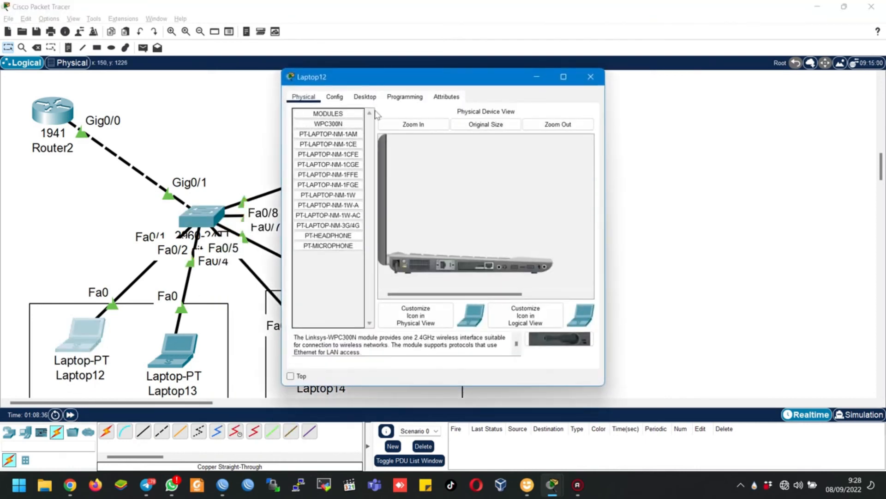
{"action": "left_click", "coordinate": [365, 97]}
{"action": "left_click", "coordinate": [328, 129]}
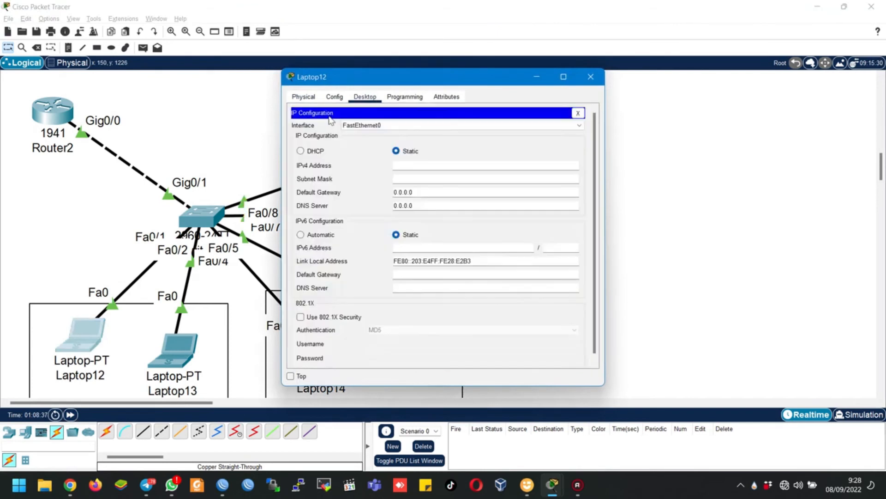
{"action": "left_click", "coordinate": [314, 153]}
{"action": "left_click_drag", "start_coordinate": [383, 76], "coordinate": [454, 69]}
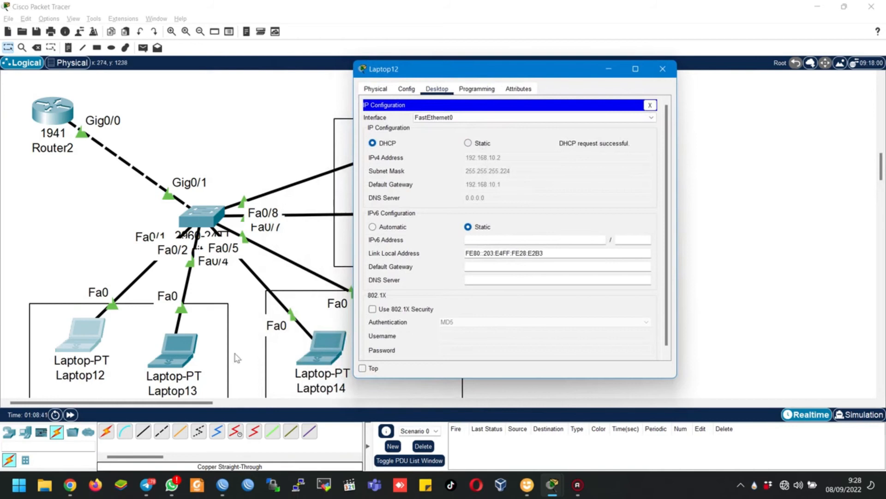
Set Laptop13's IPv4 configuration to DHCP and return to the topology
{"action": "left_click", "coordinate": [170, 348]}
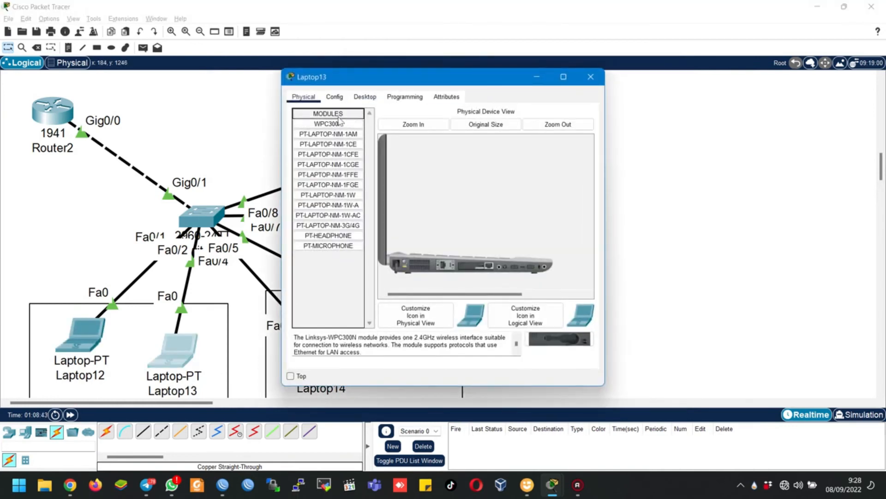
{"action": "left_click", "coordinate": [365, 96]}
{"action": "left_click", "coordinate": [310, 133]}
{"action": "left_click", "coordinate": [319, 152]}
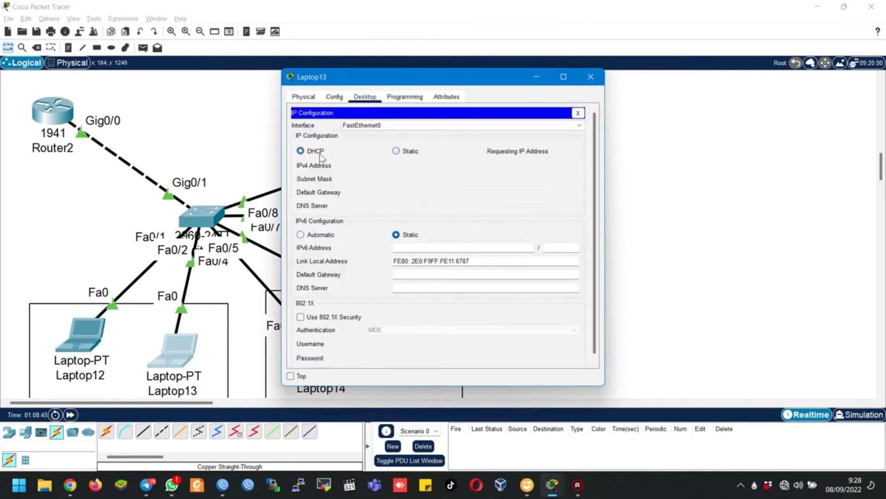
{"action": "left_click", "coordinate": [221, 287]}
Set Laptop14's IPv4 configuration to DHCP and return to the topology
{"action": "left_click", "coordinate": [319, 340]}
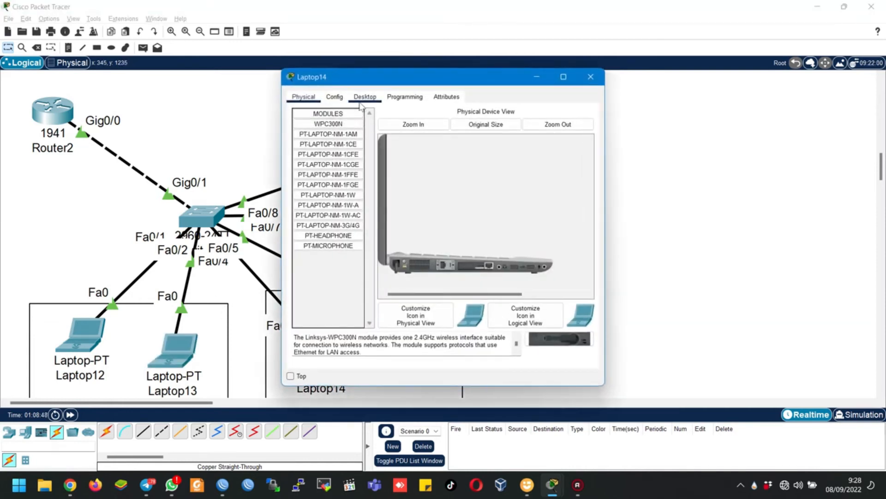
{"action": "left_click", "coordinate": [364, 99]}
{"action": "left_click", "coordinate": [315, 139]}
{"action": "left_click", "coordinate": [302, 151]}
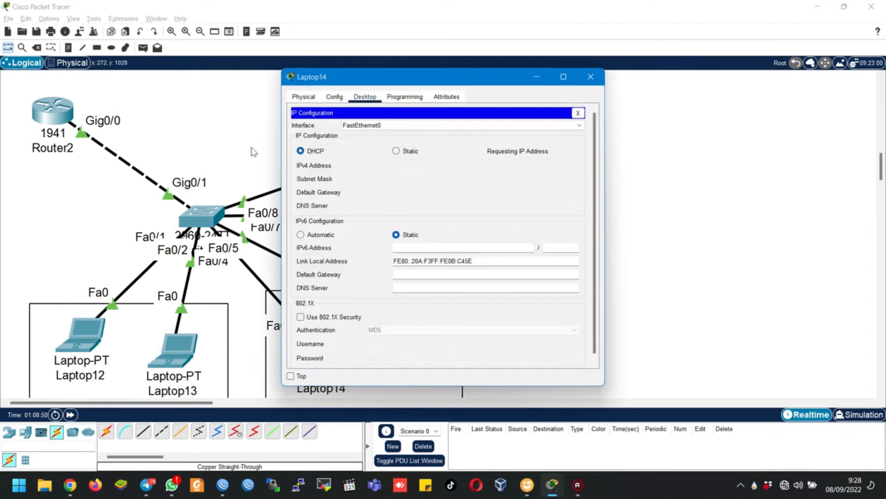
{"action": "left_click", "coordinate": [252, 151]}
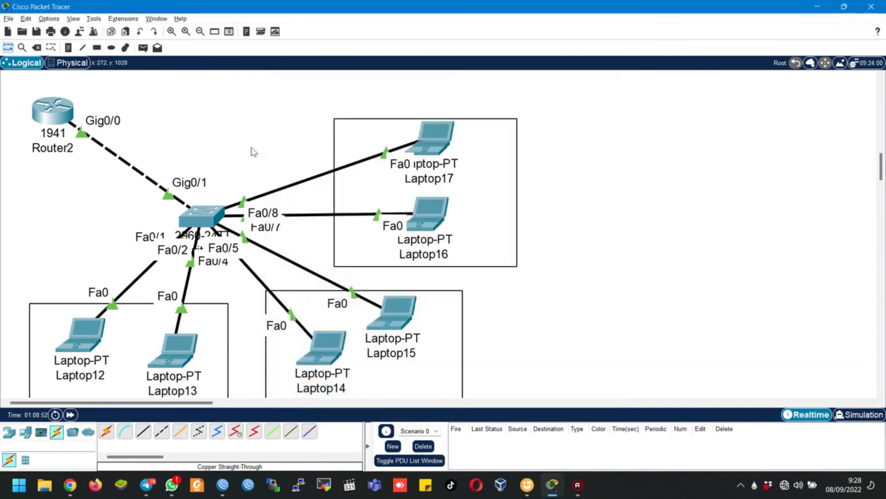
Set Laptop15's IPv4 configuration to DHCP and return to the topology
{"action": "left_click", "coordinate": [398, 314]}
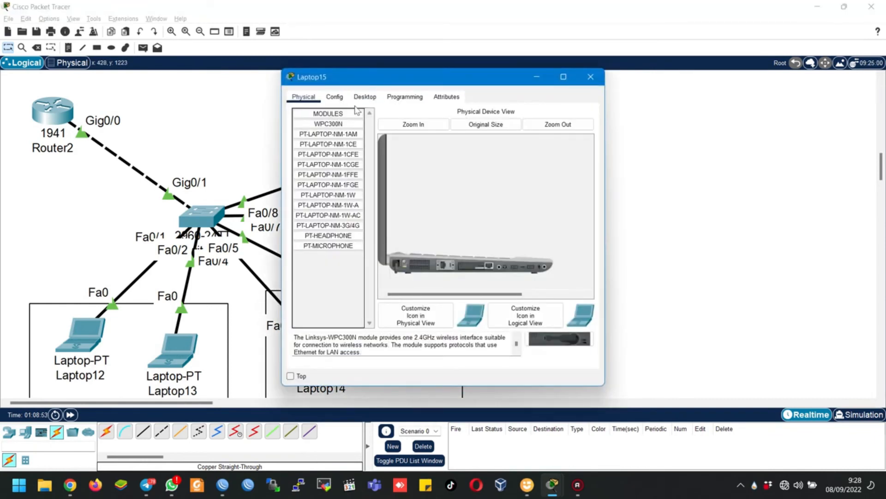
{"action": "left_click", "coordinate": [365, 97]}
{"action": "left_click", "coordinate": [311, 153]}
{"action": "left_click", "coordinate": [300, 151]}
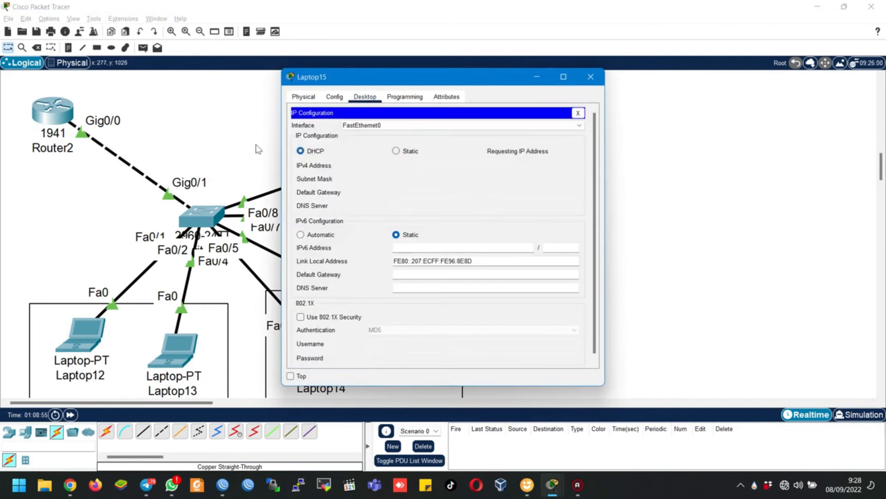
{"action": "left_click", "coordinate": [263, 151]}
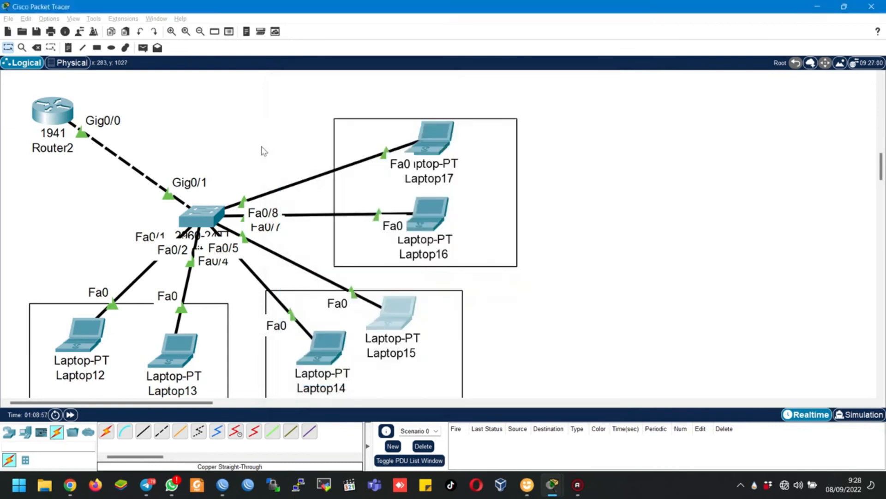
Set Laptop16's IPv4 configuration to DHCP, recheck its window and return to the topology
{"action": "left_click", "coordinate": [430, 212]}
{"action": "left_click", "coordinate": [365, 97]}
{"action": "left_click", "coordinate": [323, 136]}
{"action": "left_click", "coordinate": [313, 154]}
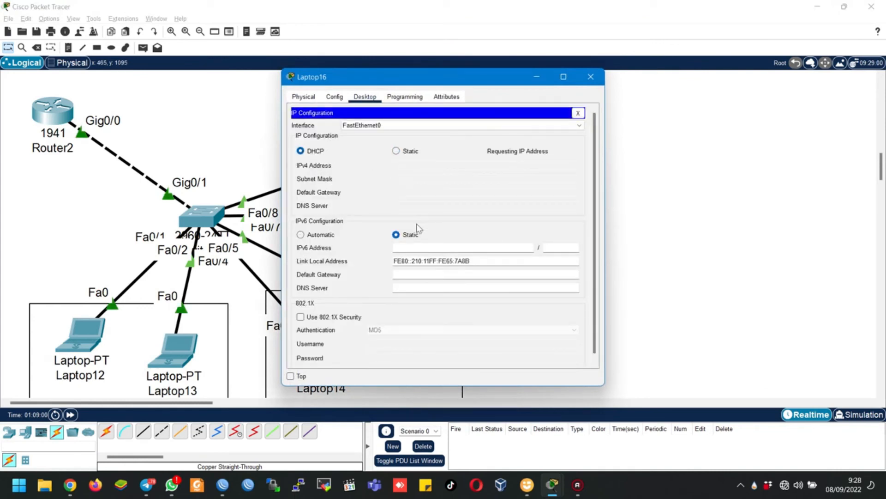
{"action": "left_click", "coordinate": [230, 142]}
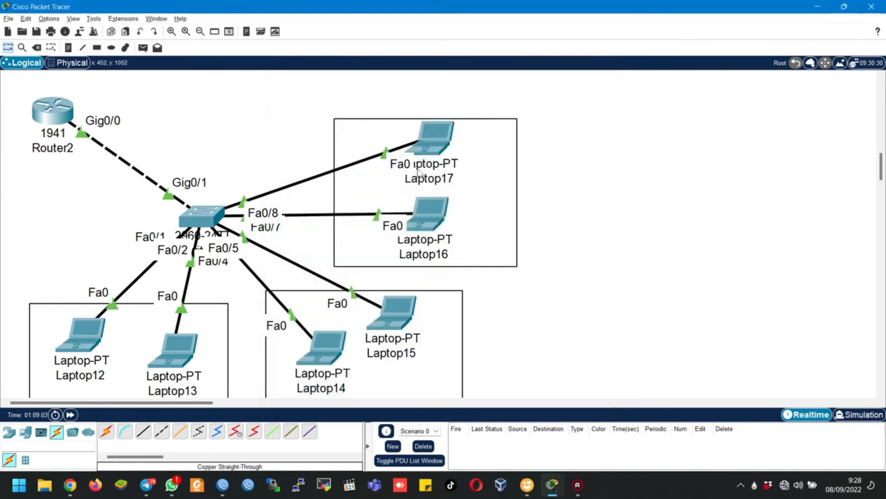
{"action": "left_click", "coordinate": [433, 226]}
{"action": "left_click", "coordinate": [238, 139]}
Set Laptop17's IPv4 configuration to DHCP and return to the topology
{"action": "left_click", "coordinate": [427, 143]}
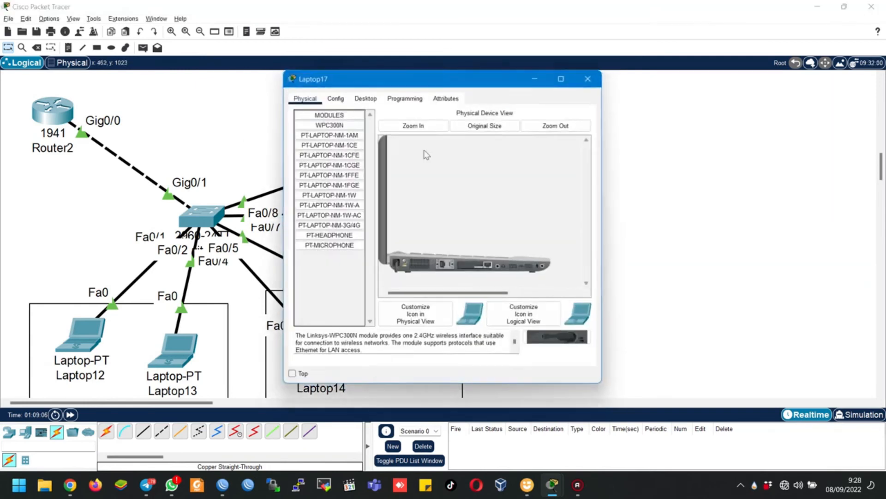
{"action": "left_click", "coordinate": [366, 98]}
{"action": "left_click", "coordinate": [322, 159]}
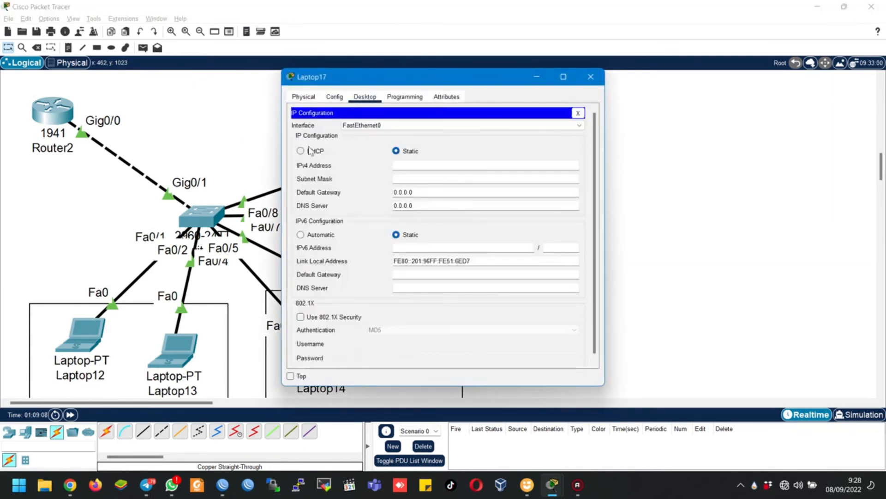
{"action": "left_click", "coordinate": [310, 151]}
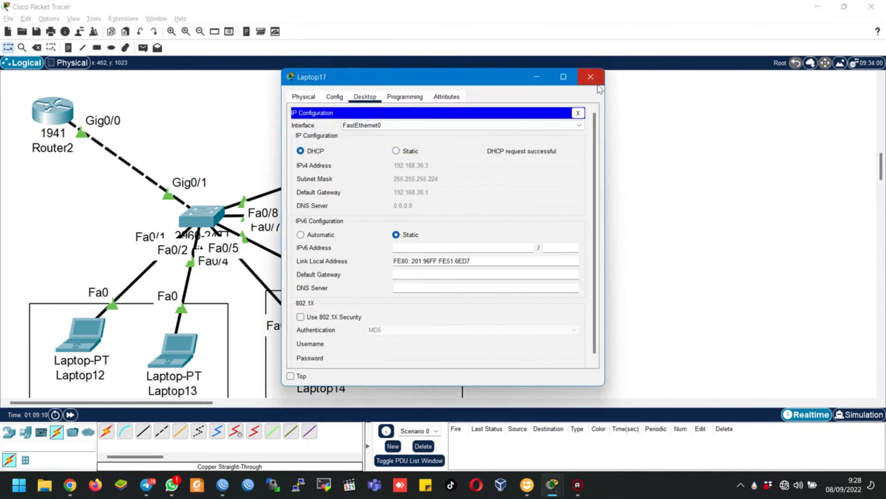
{"action": "left_click", "coordinate": [595, 81]}
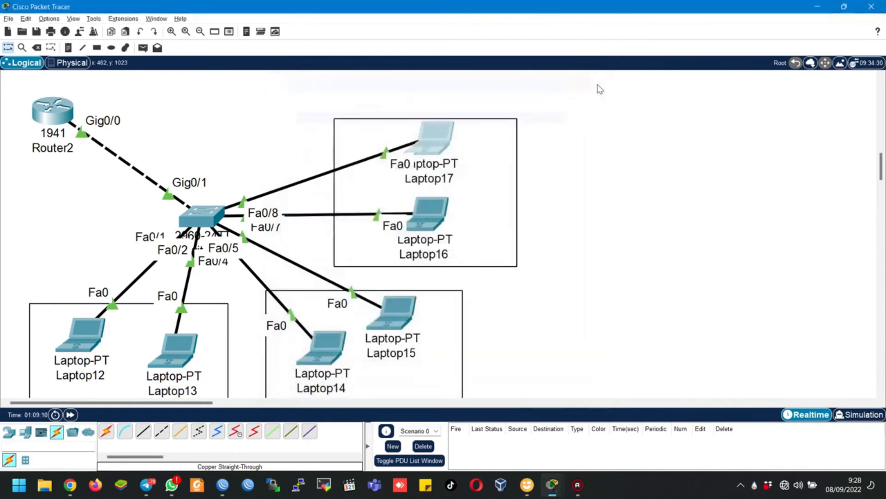
Switch to Simulation mode and filter the event list so that only ICMP events are shown
{"action": "left_click", "coordinate": [856, 418]}
{"action": "left_click", "coordinate": [852, 399]}
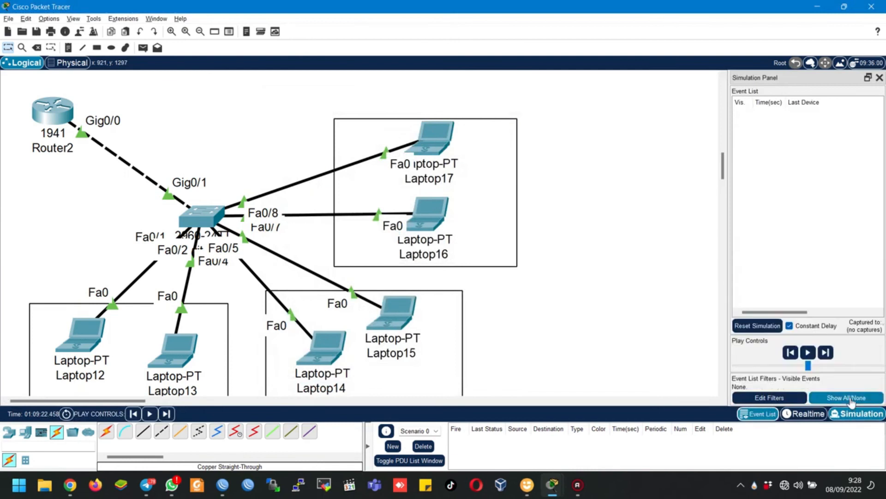
{"action": "left_click", "coordinate": [769, 398]}
{"action": "left_click", "coordinate": [377, 151]}
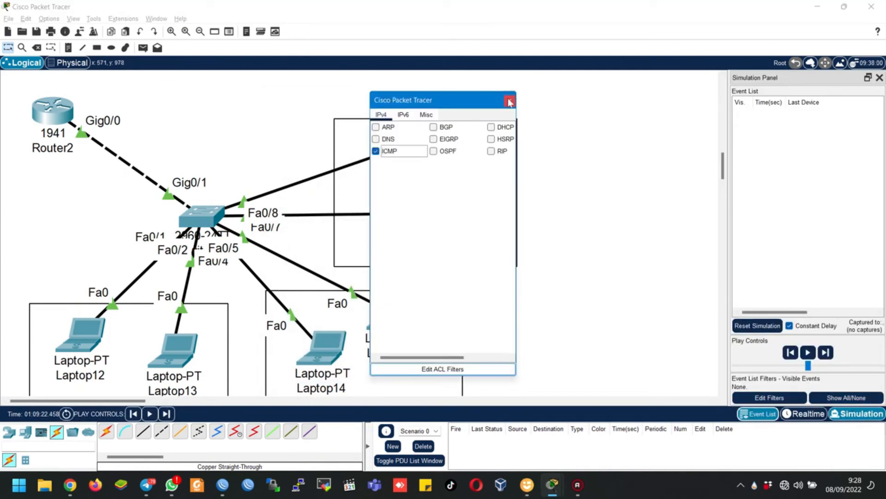
{"action": "left_click", "coordinate": [509, 101]}
Add simple PDUs from Laptop12 to Laptop17 and from Laptop13 to Laptop16
{"action": "left_click", "coordinate": [144, 47]}
{"action": "left_click", "coordinate": [100, 341]}
{"action": "left_click", "coordinate": [433, 137]}
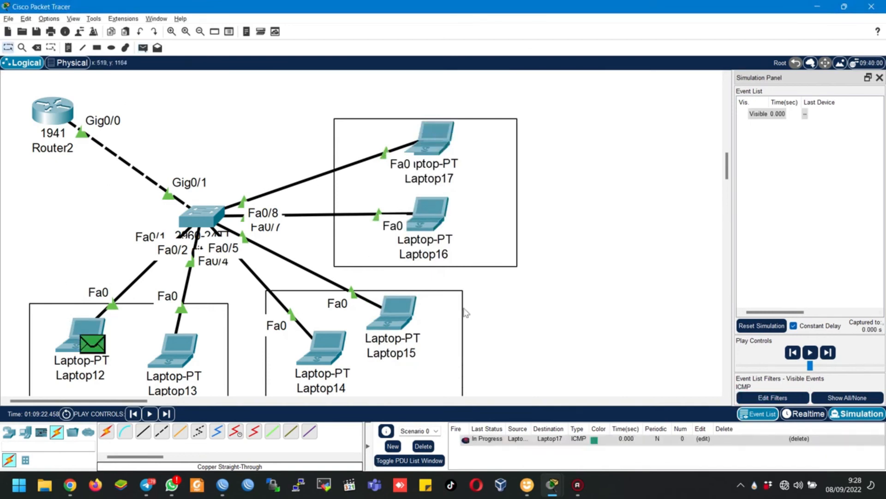
{"action": "left_click", "coordinate": [144, 48]}
{"action": "left_click", "coordinate": [177, 357]}
{"action": "left_click", "coordinate": [430, 221]}
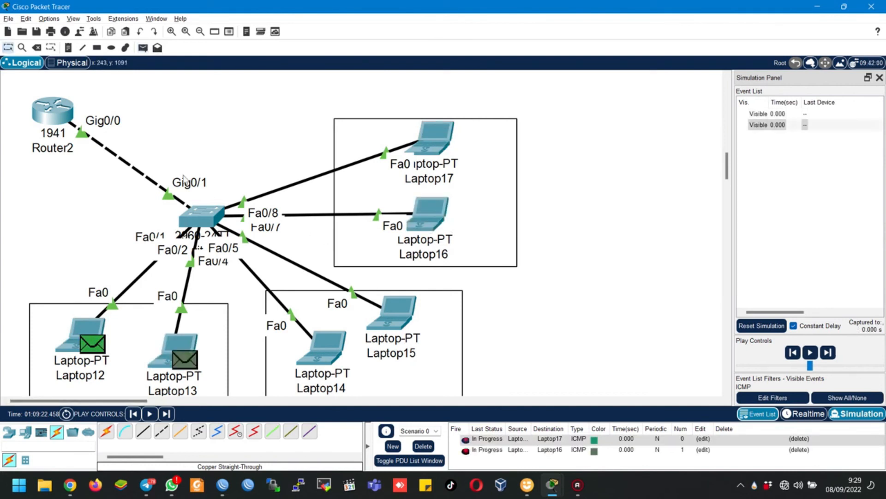
Play the simulation at a faster speed, dismissing any interrupting dialogs, and return to Realtime mode
{"action": "left_click", "coordinate": [145, 50]}
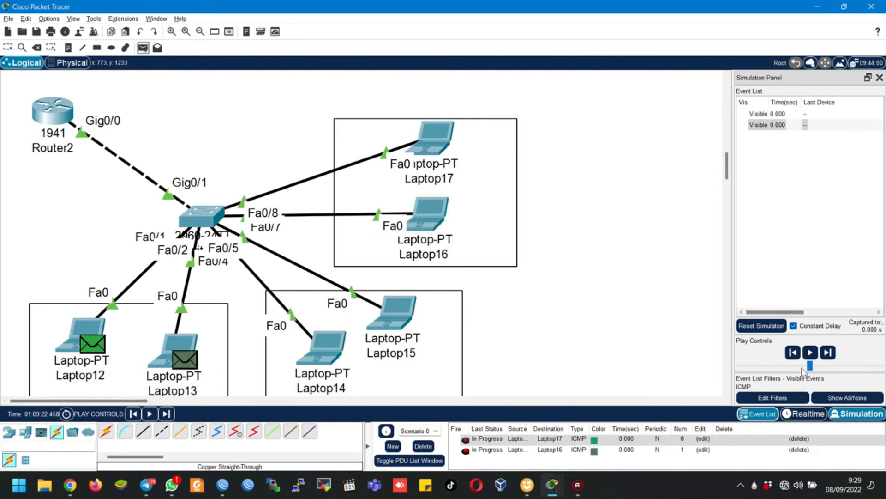
{"action": "left_click", "coordinate": [825, 365]}
{"action": "left_click", "coordinate": [810, 353]}
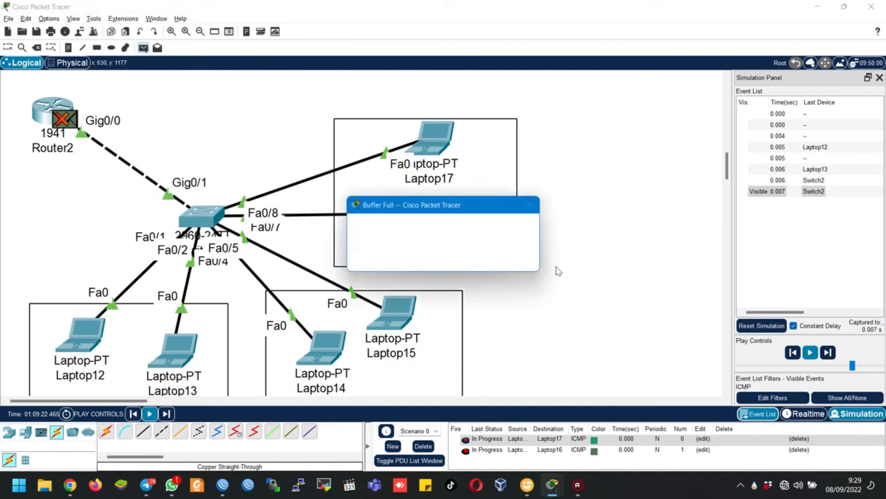
{"action": "left_click", "coordinate": [527, 208]}
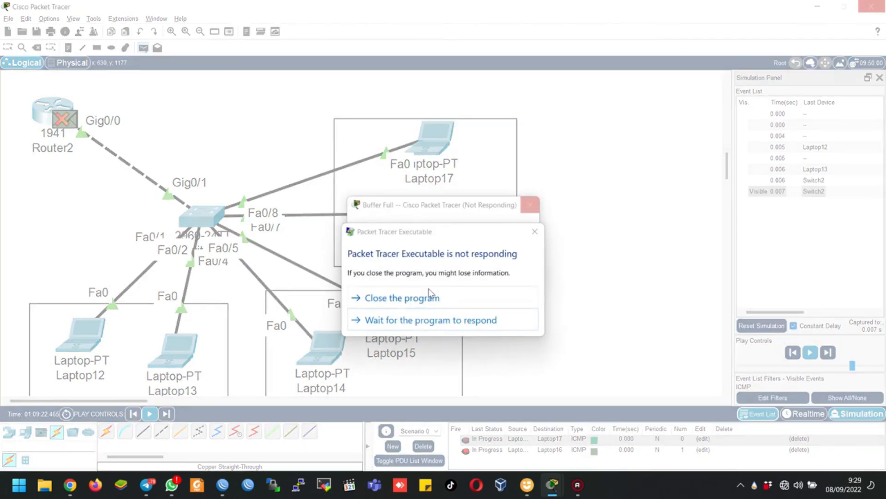
{"action": "left_click", "coordinate": [534, 232]}
{"action": "left_click", "coordinate": [503, 259]}
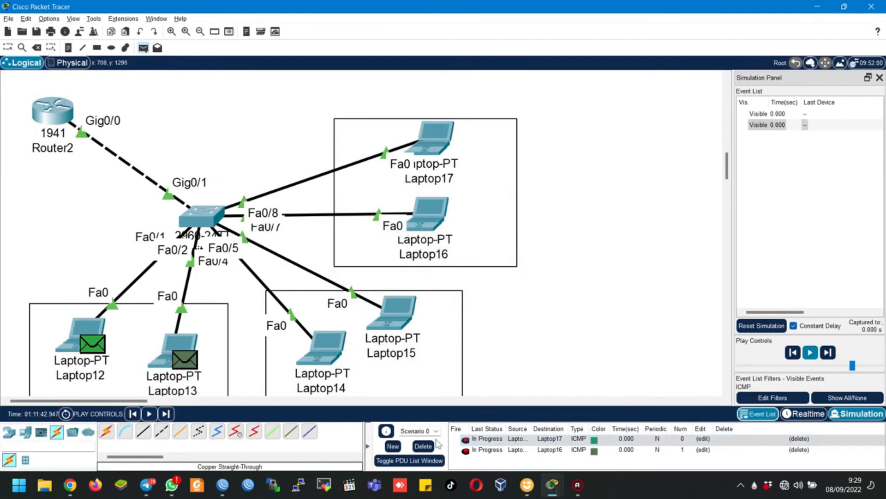
{"action": "left_click", "coordinate": [819, 415]}
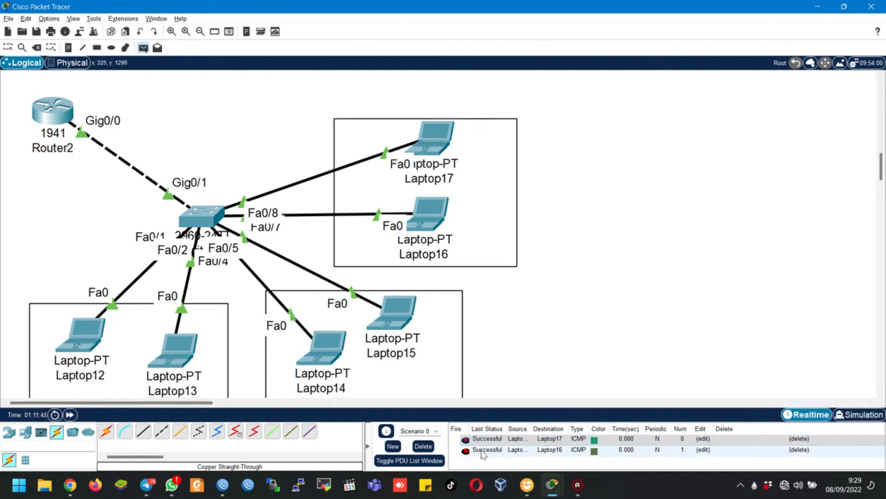
Delete the scenario's existing PDUs and send new simple PDUs from Laptop12 and Laptop13 to Laptop16
{"action": "left_click", "coordinate": [423, 446]}
{"action": "left_click", "coordinate": [90, 342]}
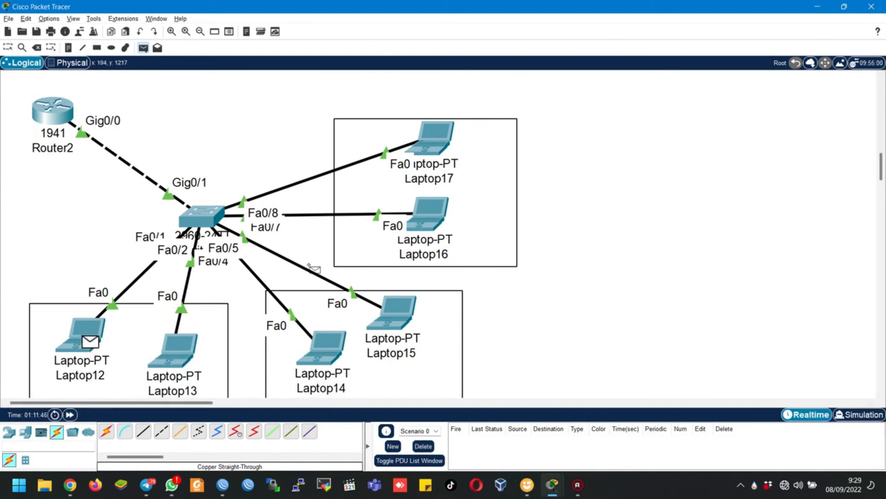
{"action": "left_click", "coordinate": [433, 212]}
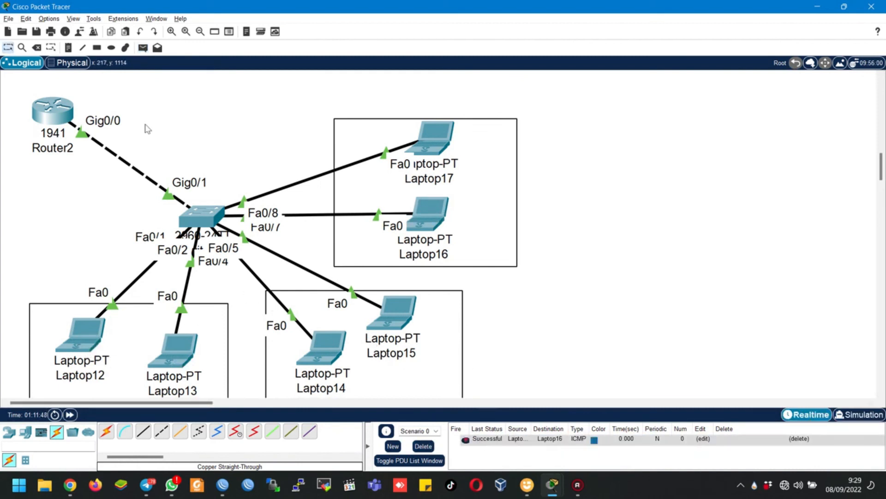
{"action": "key", "text": "p"}
{"action": "left_click", "coordinate": [172, 351]}
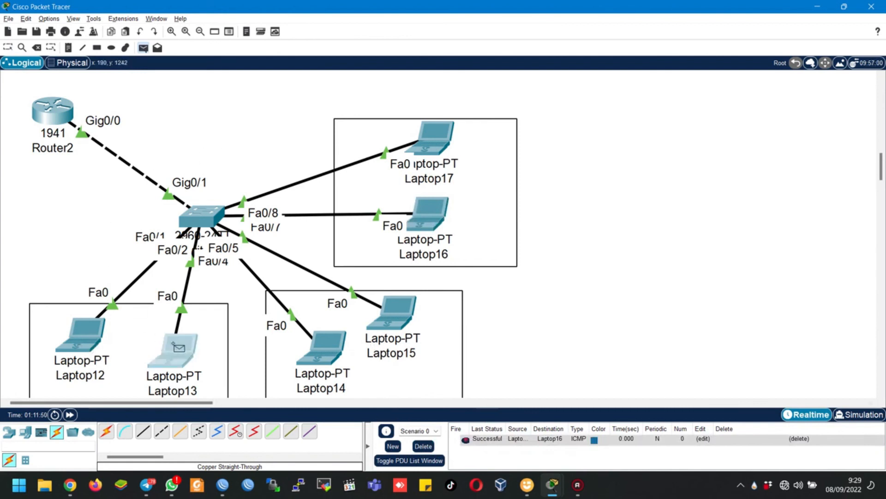
{"action": "left_click", "coordinate": [416, 229]}
Send simple PDUs from Laptop14 to Laptop16 and from Laptop15 to Laptop17
{"action": "key", "text": "p"}
{"action": "left_click", "coordinate": [323, 349]}
{"action": "left_click", "coordinate": [437, 209]}
{"action": "key", "text": "p"}
{"action": "left_click", "coordinate": [403, 311]}
{"action": "left_click", "coordinate": [429, 149]}
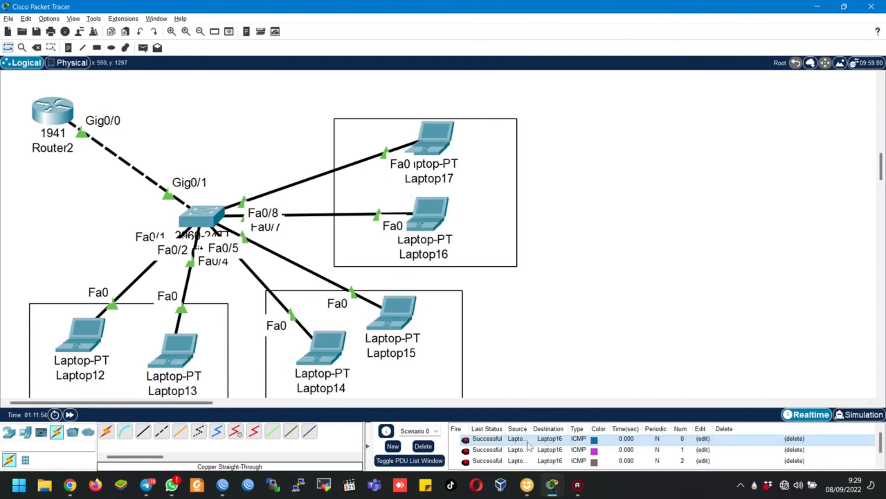